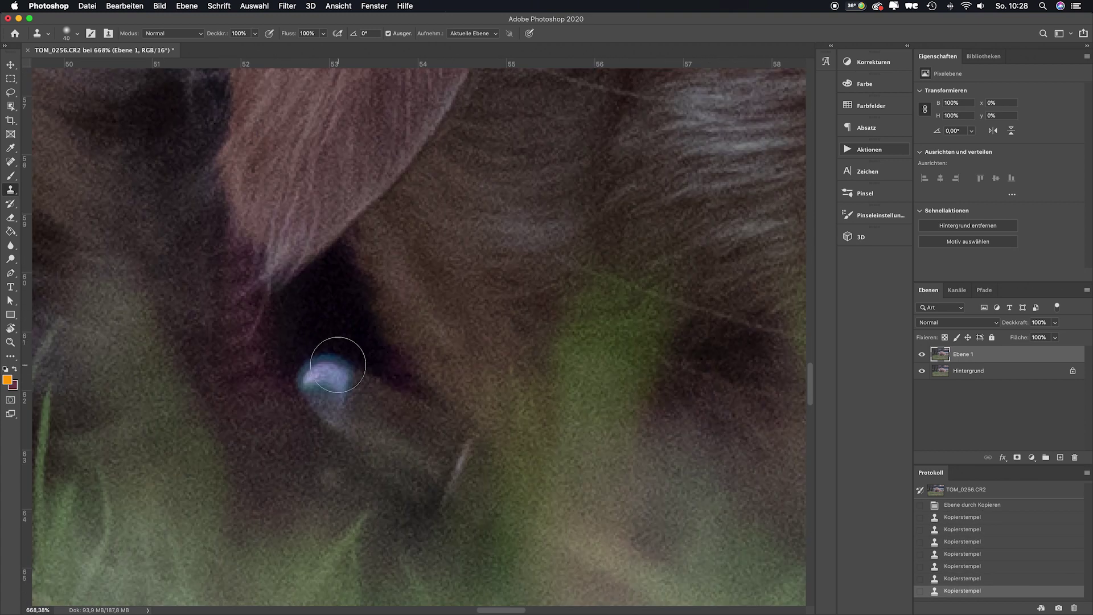
Clone-stamp a remaining light spot out of the dog's facial fur on Ebene 1.
{"action": "mouse_move", "coordinate": [339, 359]}
{"action": "left_mouse_down"}
{"action": "mouse_move", "coordinate": [361, 360]}
{"action": "mouse_move", "coordinate": [317, 371]}
{"action": "mouse_move", "coordinate": [338, 373]}
{"action": "left_mouse_up"}
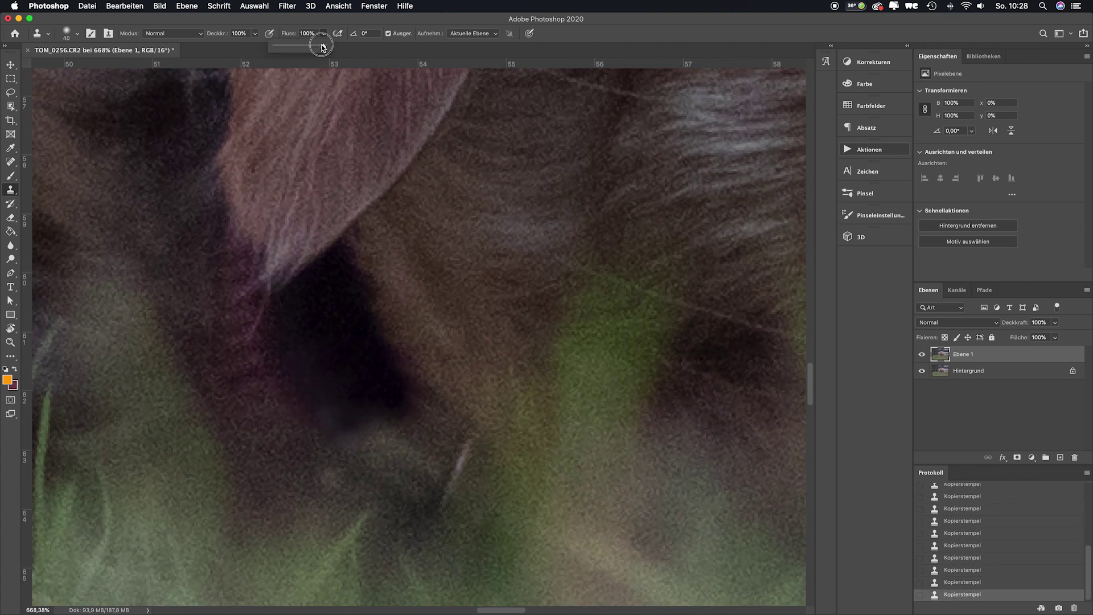
{"action": "left_click", "coordinate": [354, 36]}
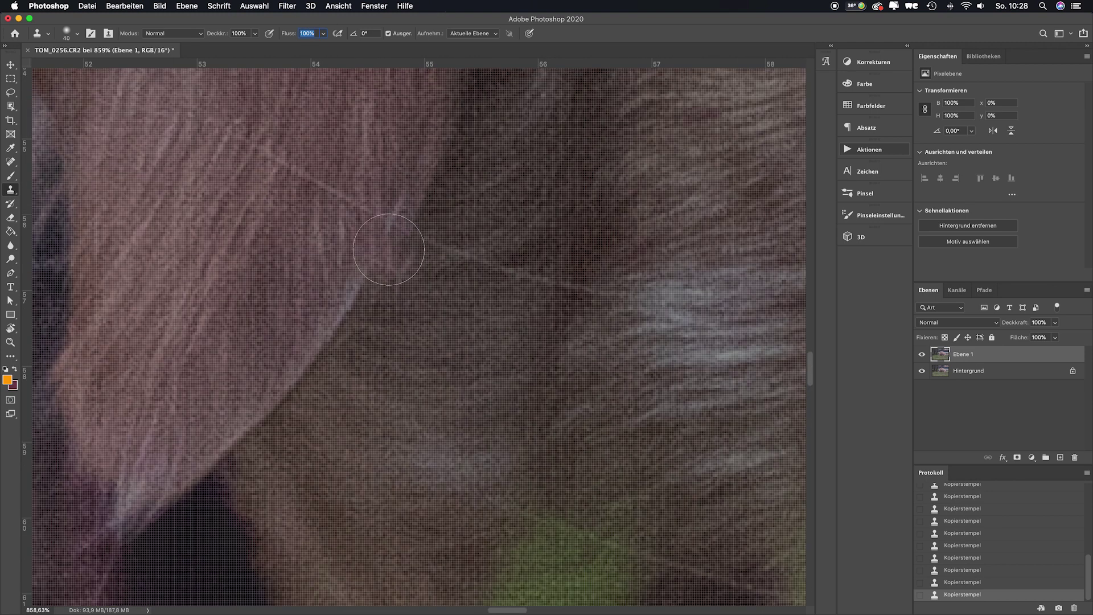
{"action": "scroll", "coordinate": [336, 271], "scroll_direction": "down", "scroll_amount": 3}
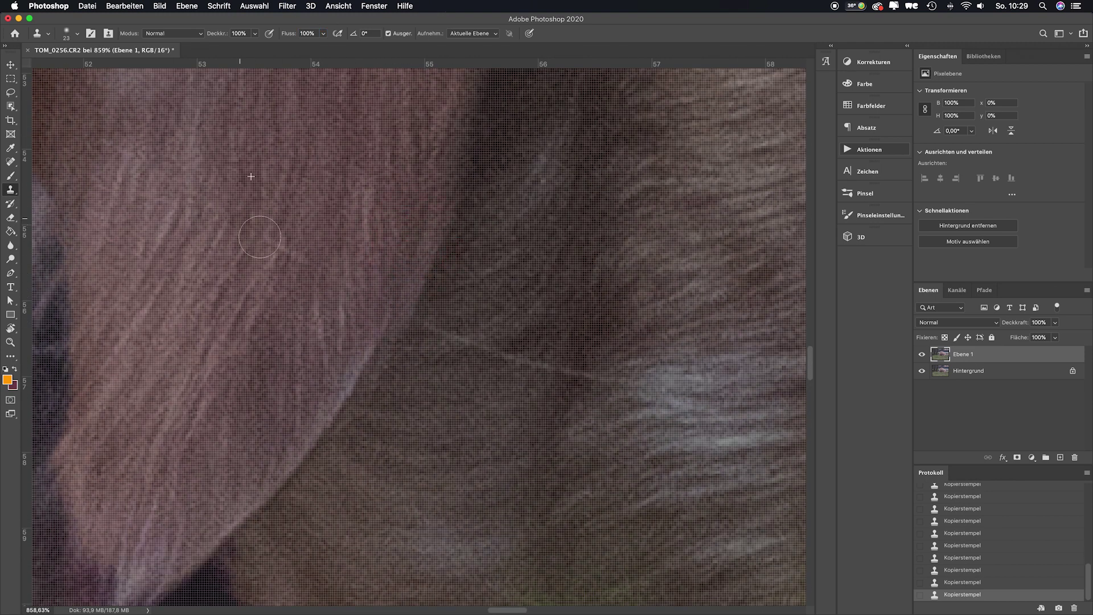
{"action": "scroll", "coordinate": [307, 319], "scroll_direction": "down", "scroll_amount": 5}
{"action": "scroll", "coordinate": [398, 337], "scroll_direction": "down", "scroll_amount": 3}
{"action": "scroll", "coordinate": [490, 336], "scroll_direction": "down", "scroll_amount": 1}
{"action": "scroll", "coordinate": [490, 336], "scroll_direction": "up", "scroll_amount": 5}
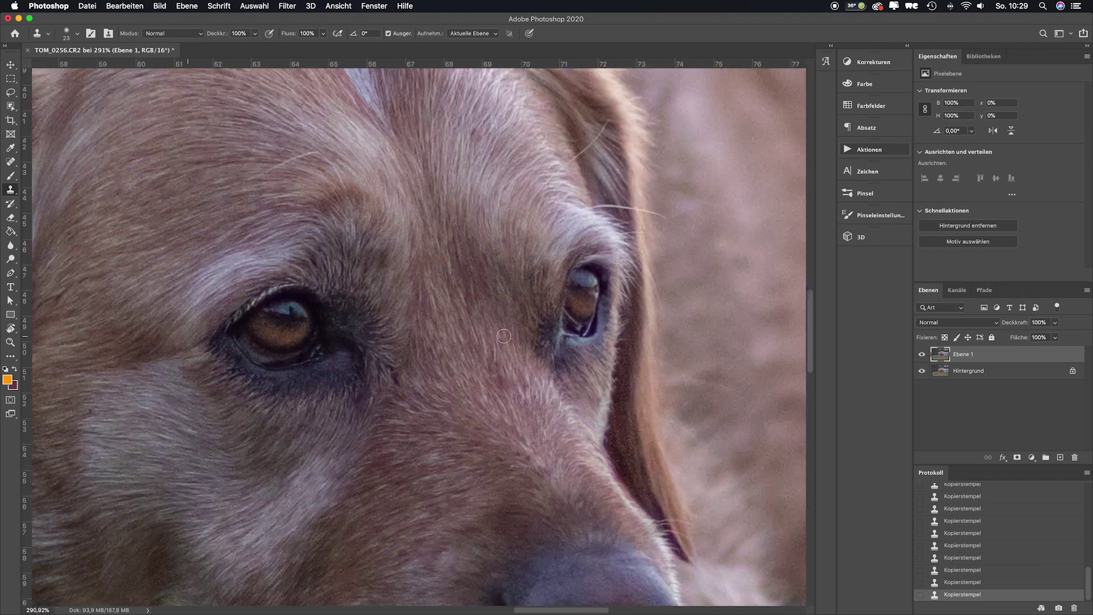
{"action": "scroll", "coordinate": [399, 285], "scroll_direction": "up", "scroll_amount": 4}
{"action": "scroll", "coordinate": [264, 240], "scroll_direction": "up", "scroll_amount": 4}
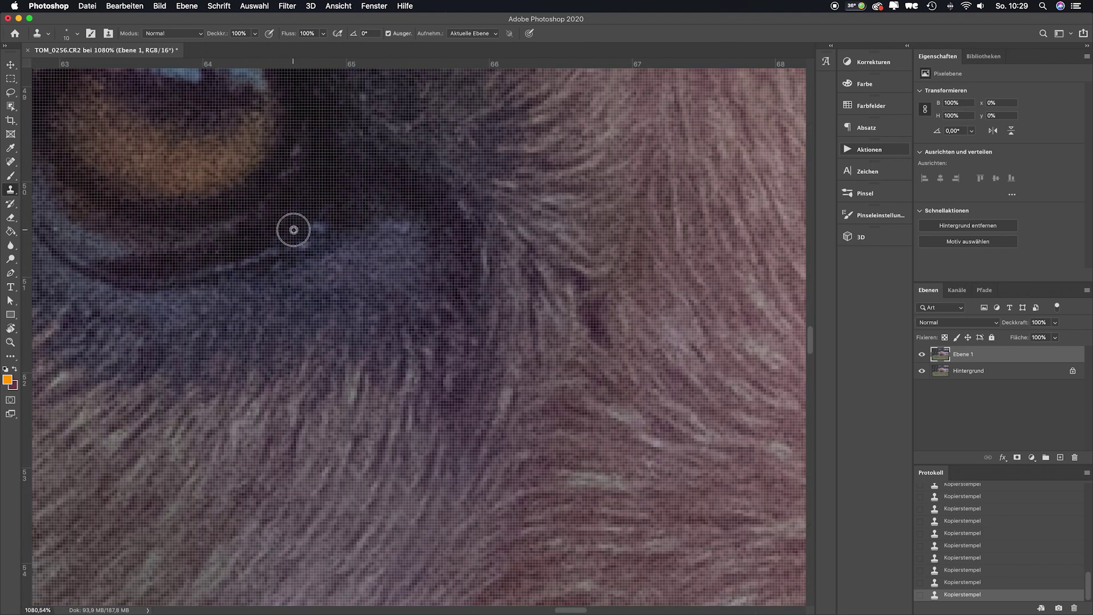
{"action": "scroll", "coordinate": [294, 230], "scroll_direction": "down", "scroll_amount": 5}
{"action": "scroll", "coordinate": [618, 223], "scroll_direction": "up", "scroll_amount": 1}
{"action": "scroll", "coordinate": [618, 222], "scroll_direction": "up", "scroll_amount": 3}
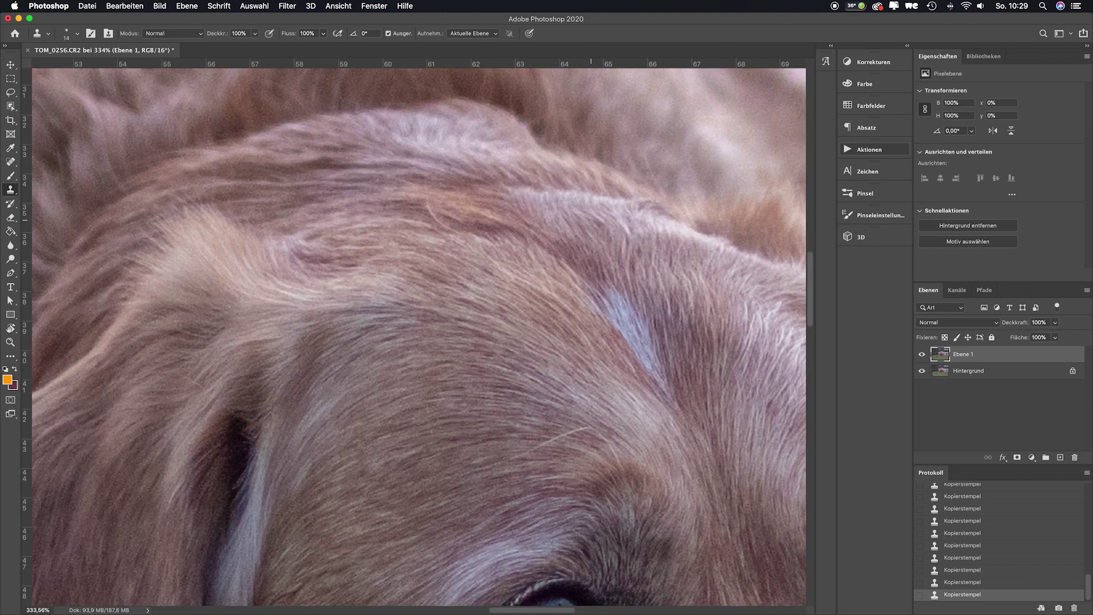
{"action": "scroll", "coordinate": [640, 254], "scroll_direction": "down", "scroll_amount": 2}
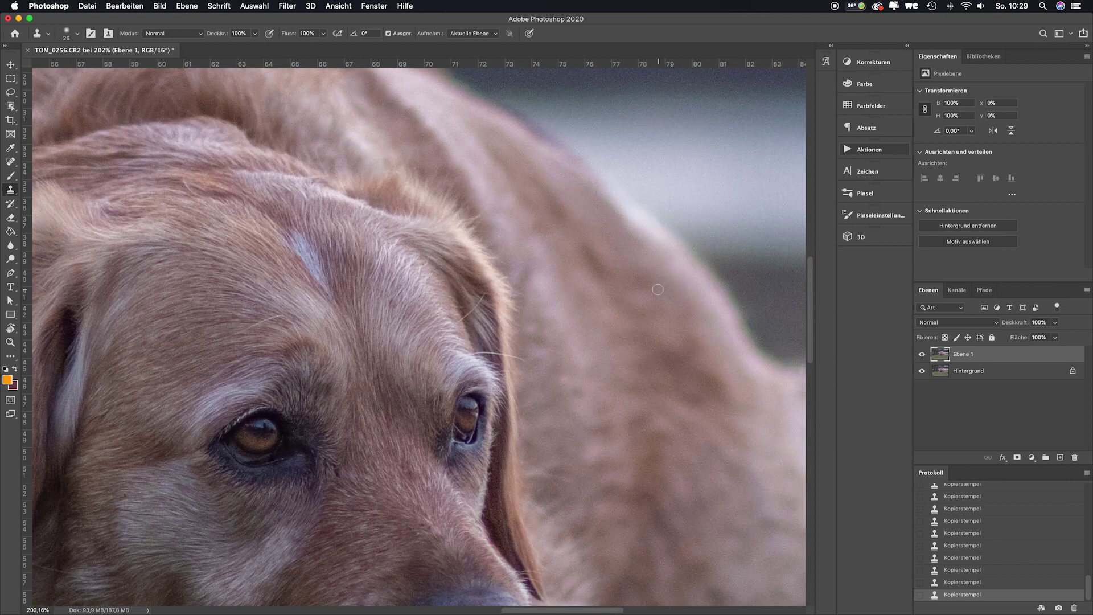
{"action": "scroll", "coordinate": [408, 292], "scroll_direction": "down", "scroll_amount": 3}
Run the Dodge & Burn Einzelebene action to create a soft-light dodge-and-burn layer.
{"action": "scroll", "coordinate": [408, 292], "scroll_direction": "up", "scroll_amount": 3}
{"action": "left_click", "coordinate": [869, 149]}
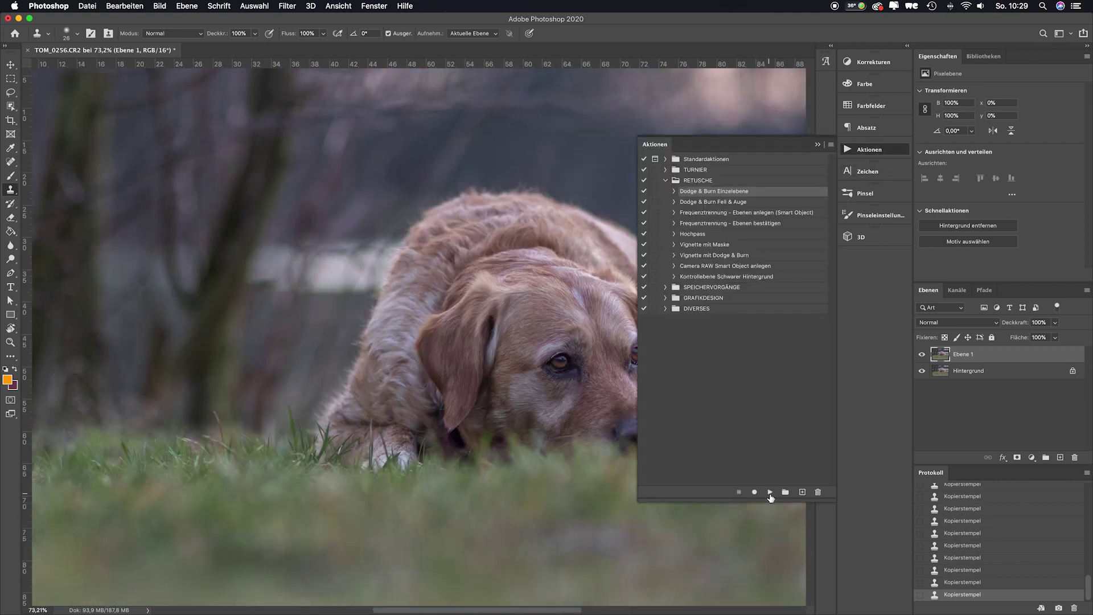
{"action": "left_click", "coordinate": [770, 492]}
Dodge and burn the dog's eyes, brightening highlights and darkening irises and lower rims.
{"action": "left_click", "coordinate": [11, 261]}
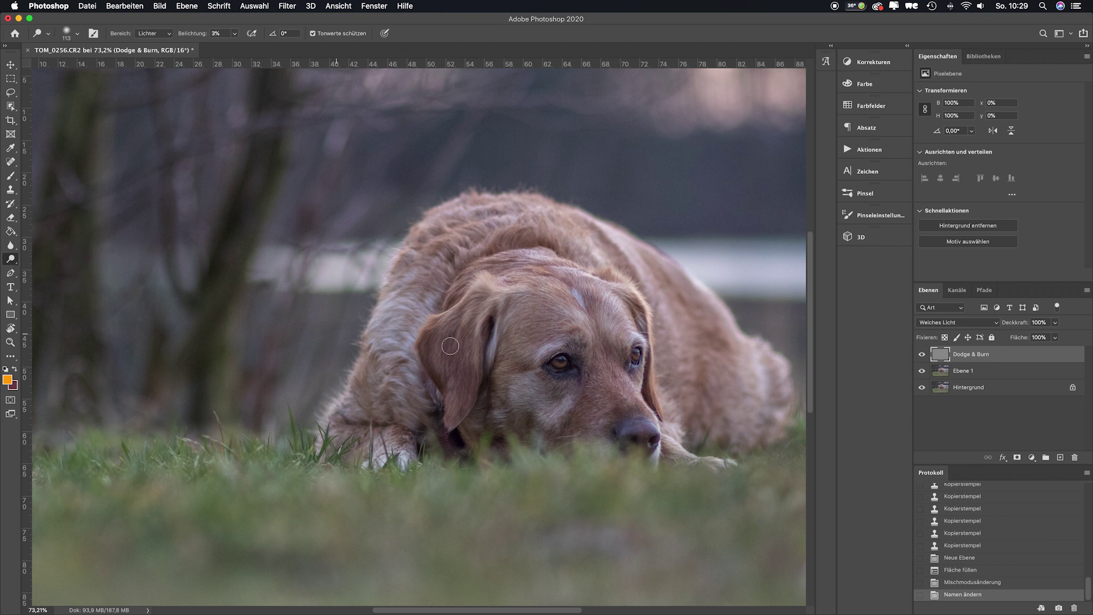
{"action": "scroll", "coordinate": [575, 362], "scroll_direction": "up", "scroll_amount": 5}
{"action": "mouse_move", "coordinate": [548, 378]}
{"action": "left_mouse_down"}
{"action": "mouse_move", "coordinate": [477, 377]}
{"action": "mouse_move", "coordinate": [497, 439]}
{"action": "mouse_move", "coordinate": [414, 447]}
{"action": "left_mouse_up"}
{"action": "key", "text": "bracketleft"}
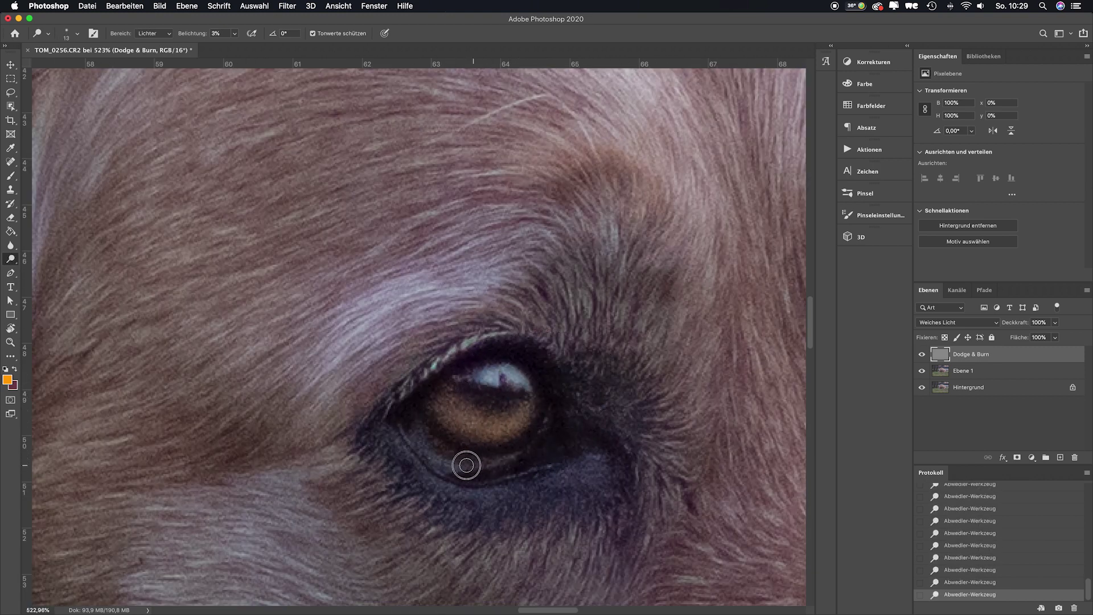
{"action": "scroll", "coordinate": [495, 468], "scroll_direction": "right", "scroll_amount": 10}
{"action": "key", "text": "bracketright"}
{"action": "key", "text": "bracketright"}
{"action": "key", "text": "bracketright"}
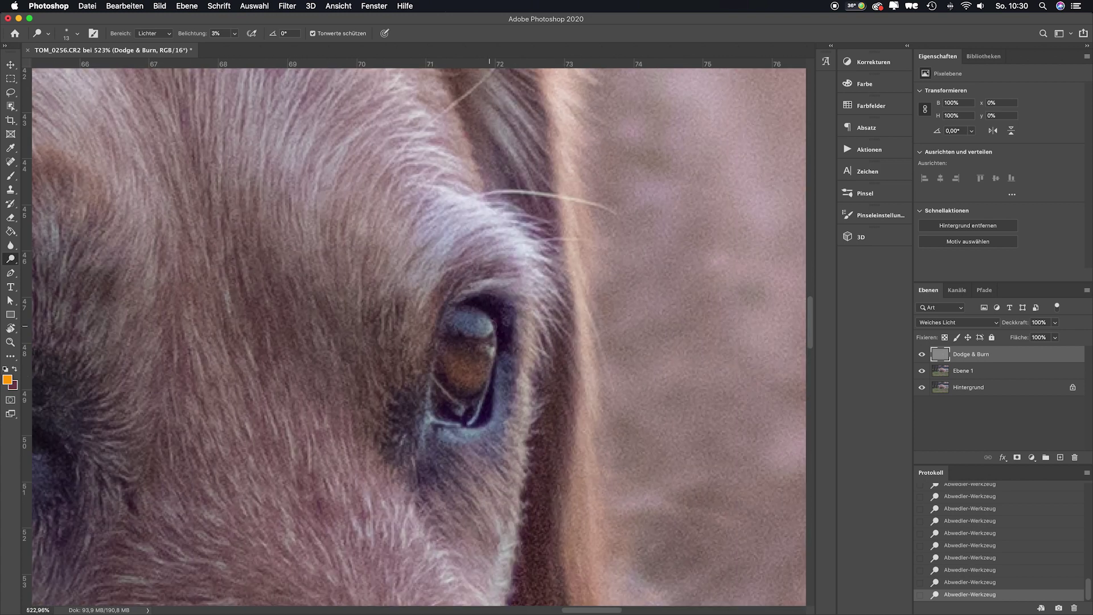
{"action": "key", "text": "bracketleft"}
{"action": "left_click", "coordinate": [477, 353], "text": "alt"}
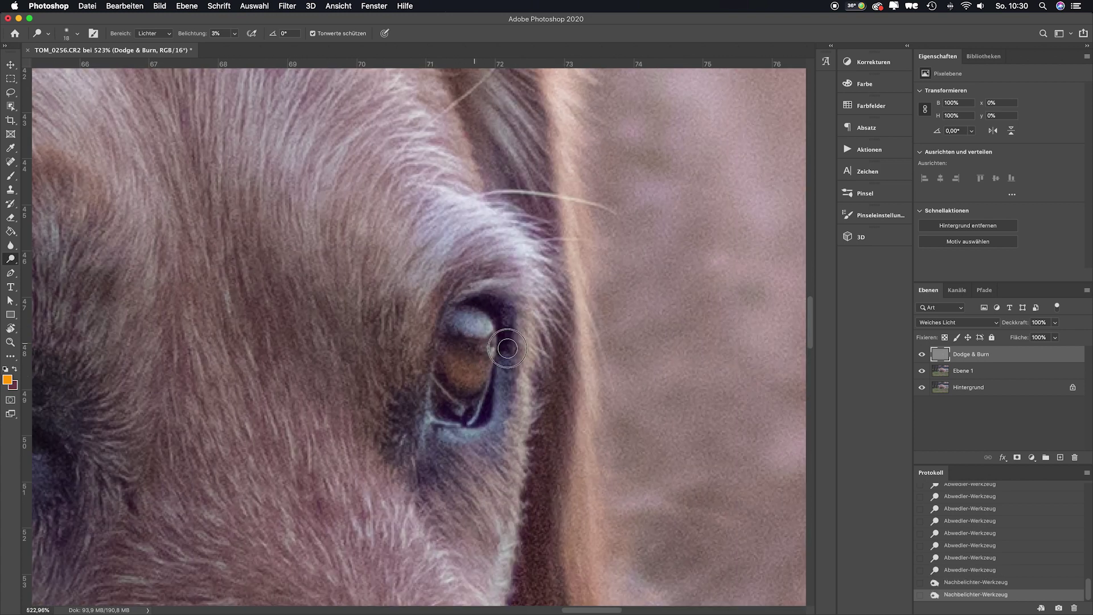
{"action": "left_click", "coordinate": [467, 392], "text": "alt"}
{"action": "left_click", "coordinate": [461, 376], "text": "alt"}
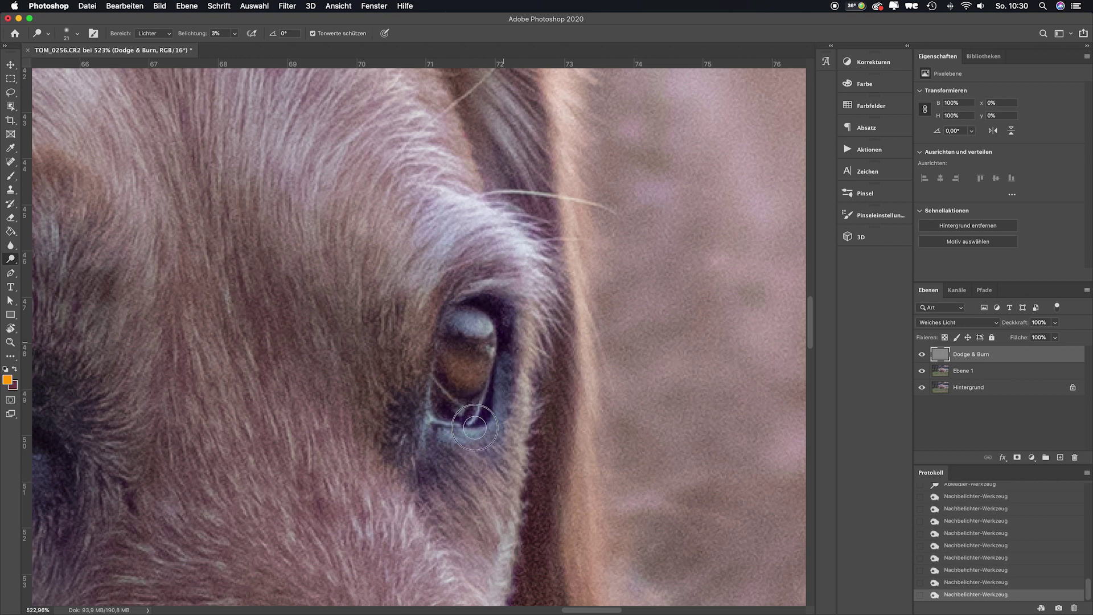
{"action": "key", "text": "super+0"}
Lighten the muzzle and ear fur, and darken the forehead and nose.
{"action": "left_click", "coordinate": [921, 354]}
{"action": "left_click", "coordinate": [922, 354]}
{"action": "left_click", "coordinate": [922, 355]}
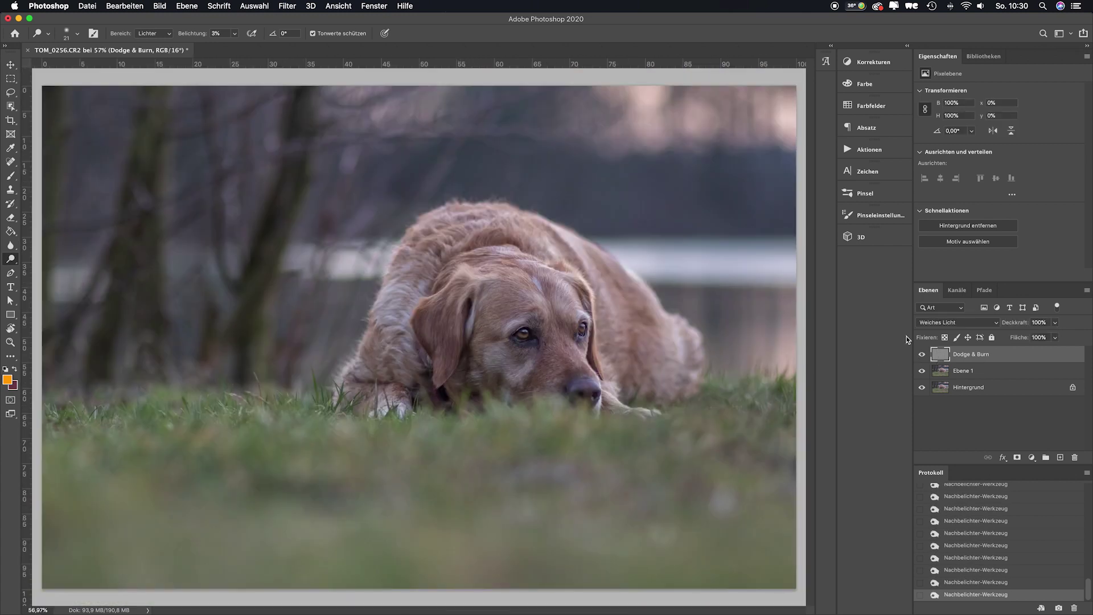
{"action": "scroll", "coordinate": [541, 359], "scroll_direction": "up", "scroll_amount": 3}
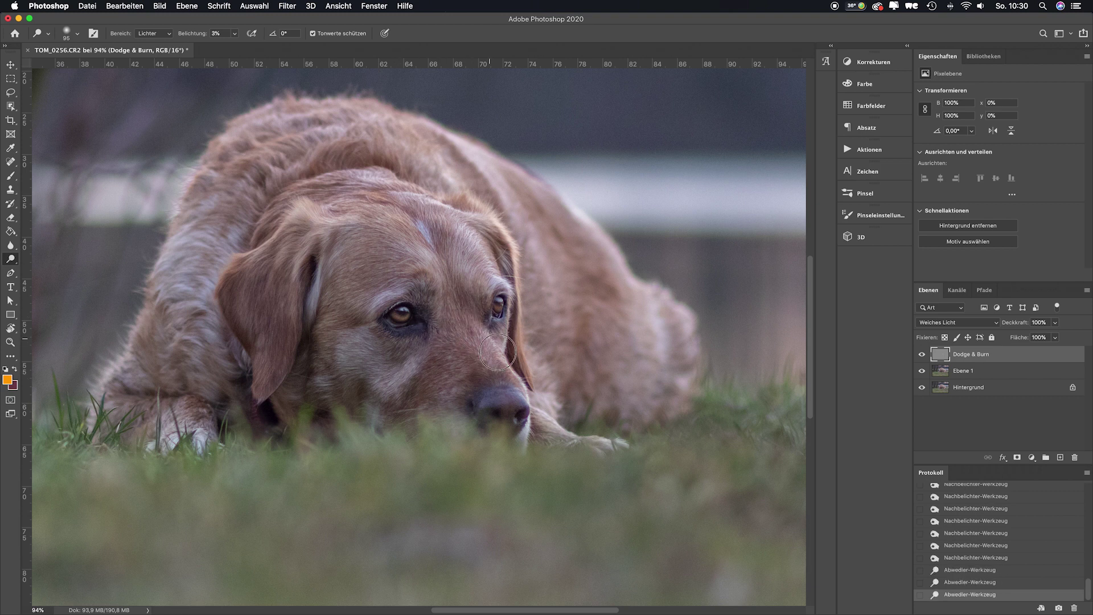
{"action": "left_click_drag", "start_coordinate": [476, 331], "coordinate": [462, 361]}
{"action": "mouse_move", "coordinate": [469, 254]}
{"action": "left_mouse_down"}
{"action": "mouse_move", "coordinate": [479, 296]}
{"action": "mouse_move", "coordinate": [453, 250]}
{"action": "left_mouse_up"}
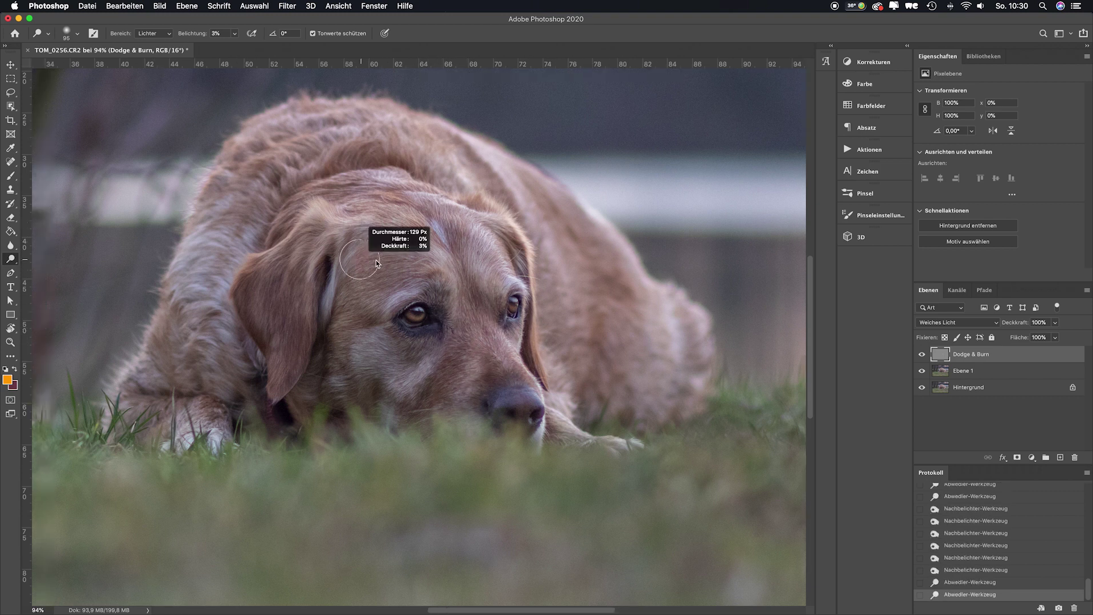
{"action": "mouse_move", "coordinate": [352, 239]}
{"action": "left_mouse_down"}
{"action": "mouse_move", "coordinate": [320, 239]}
{"action": "mouse_move", "coordinate": [301, 344]}
{"action": "left_mouse_up"}
{"action": "left_click_drag", "start_coordinate": [428, 206], "coordinate": [368, 210]}
{"action": "mouse_move", "coordinate": [503, 218]}
{"action": "left_mouse_down"}
{"action": "mouse_move", "coordinate": [501, 240]}
{"action": "mouse_move", "coordinate": [467, 194]}
{"action": "left_mouse_up"}
{"action": "left_click_drag", "start_coordinate": [267, 216], "coordinate": [290, 242]}
{"action": "mouse_move", "coordinate": [489, 392]}
{"action": "left_mouse_down"}
{"action": "mouse_move", "coordinate": [534, 399]}
{"action": "mouse_move", "coordinate": [513, 407]}
{"action": "mouse_move", "coordinate": [552, 430]}
{"action": "left_mouse_up"}
Add a Selective Color layer setting Yellows to Cyan -44, Magenta +28, Yellow +92.
{"action": "key", "text": "super+0"}
{"action": "left_click", "coordinate": [921, 354]}
{"action": "left_click", "coordinate": [922, 354]}
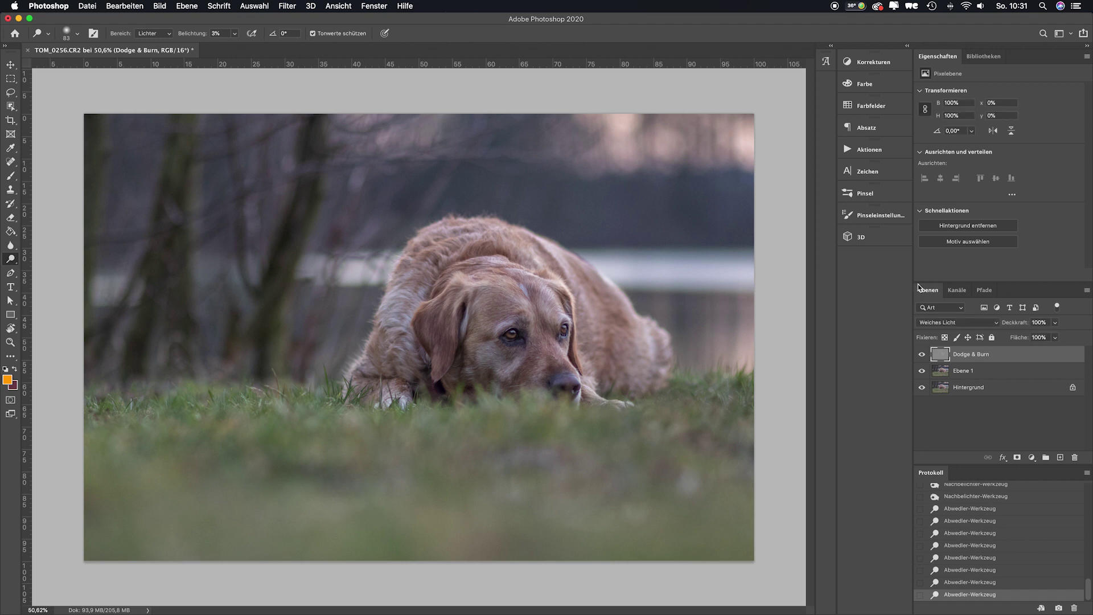
{"action": "left_click", "coordinate": [877, 64]}
{"action": "left_click", "coordinate": [793, 111]}
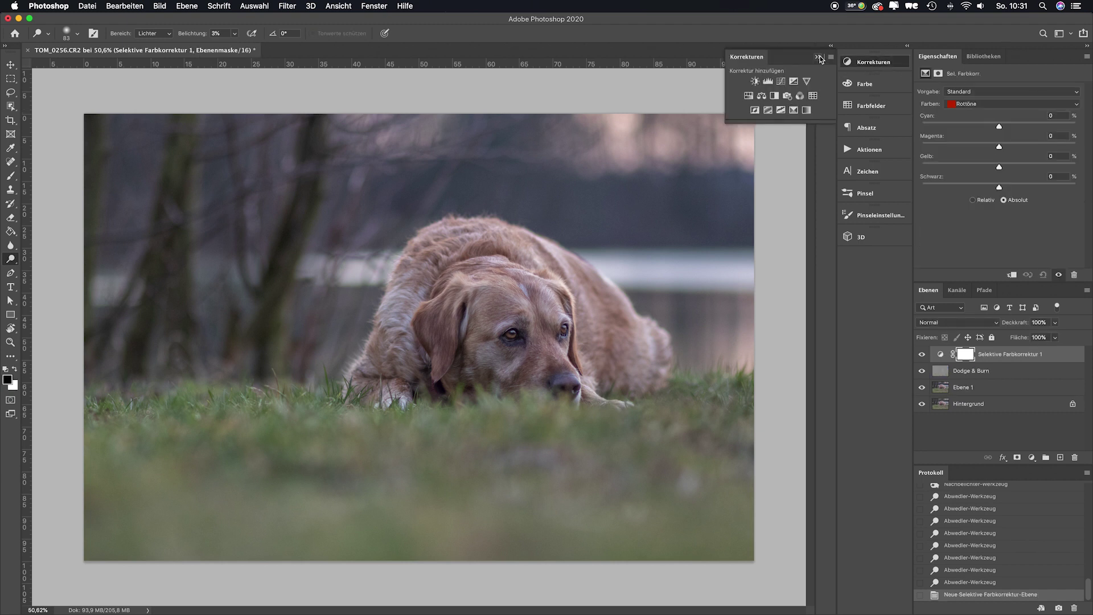
{"action": "left_click", "coordinate": [991, 104]}
{"action": "left_click_drag", "start_coordinate": [972, 128], "coordinate": [965, 126]}
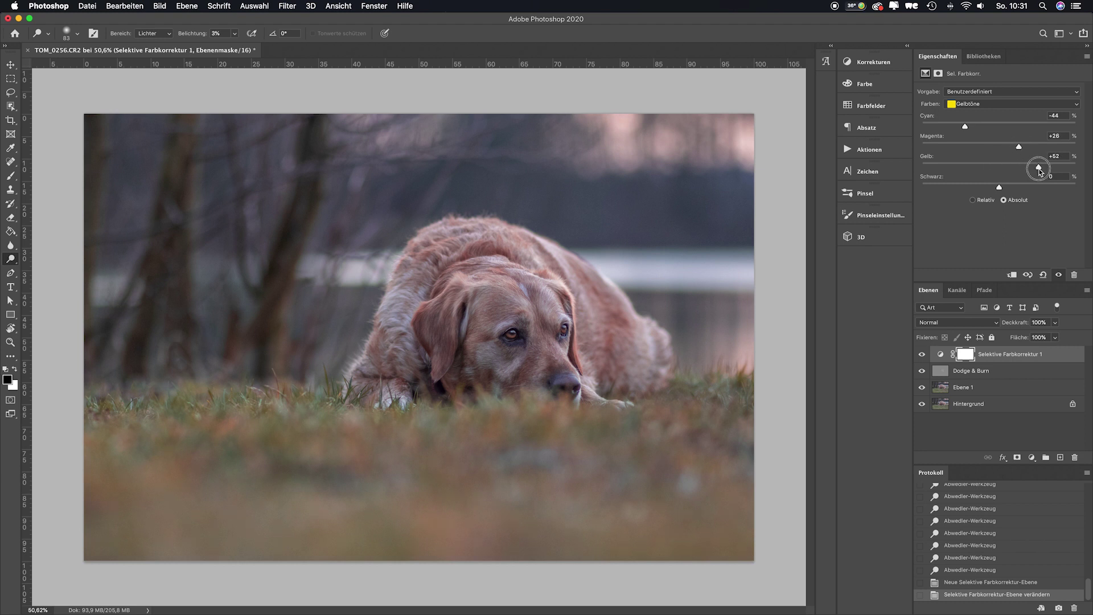
Paint black on the Selective Color mask over the dog's head and eye.
{"action": "left_click", "coordinate": [10, 176]}
{"action": "left_click", "coordinate": [505, 301]}
{"action": "left_click_drag", "start_coordinate": [505, 302], "coordinate": [450, 320]}
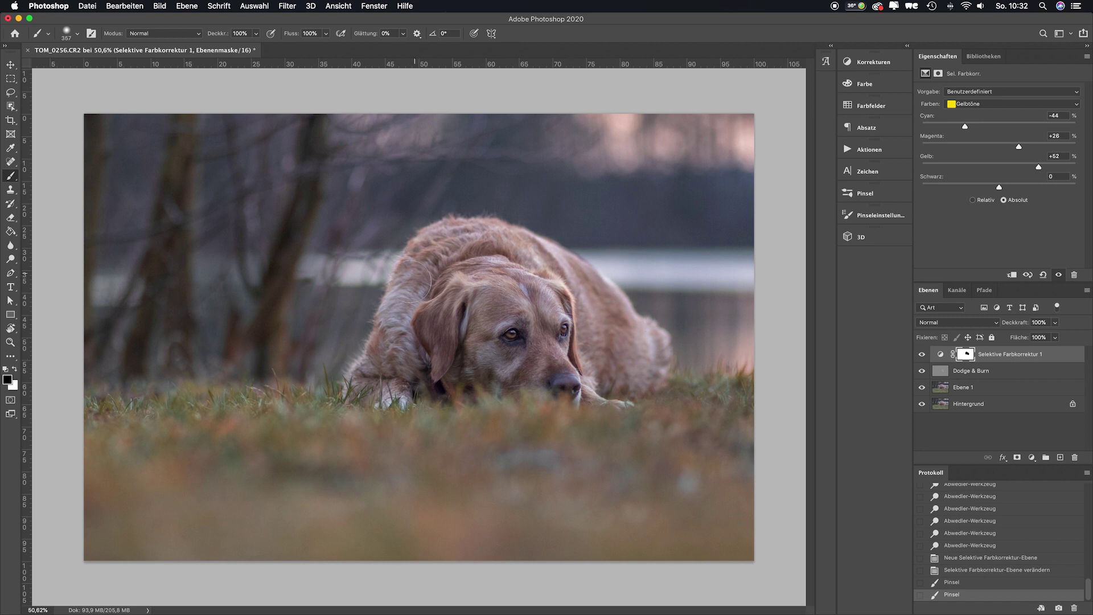
{"action": "left_click", "coordinate": [965, 354], "text": "alt"}
{"action": "left_click_drag", "start_coordinate": [513, 273], "coordinate": [581, 319]}
{"action": "left_click", "coordinate": [965, 354], "text": "alt"}
Extend the black mask over the dog's body and fill leftover white spots.
{"action": "scroll", "coordinate": [409, 336], "scroll_direction": "up", "scroll_amount": 3}
{"action": "left_click_drag", "start_coordinate": [414, 336], "coordinate": [392, 337]}
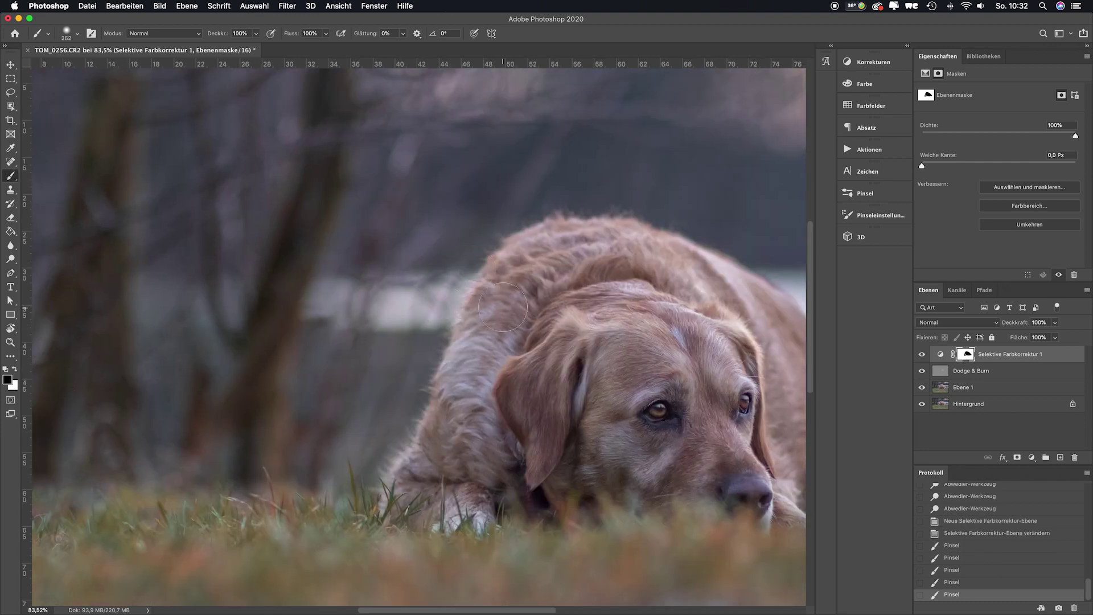
{"action": "left_click_drag", "start_coordinate": [501, 296], "coordinate": [512, 319]}
{"action": "scroll", "coordinate": [409, 302], "scroll_direction": "right", "scroll_amount": 3}
{"action": "left_click", "coordinate": [966, 354], "text": "alt"}
{"action": "left_click_drag", "start_coordinate": [308, 365], "coordinate": [398, 353]}
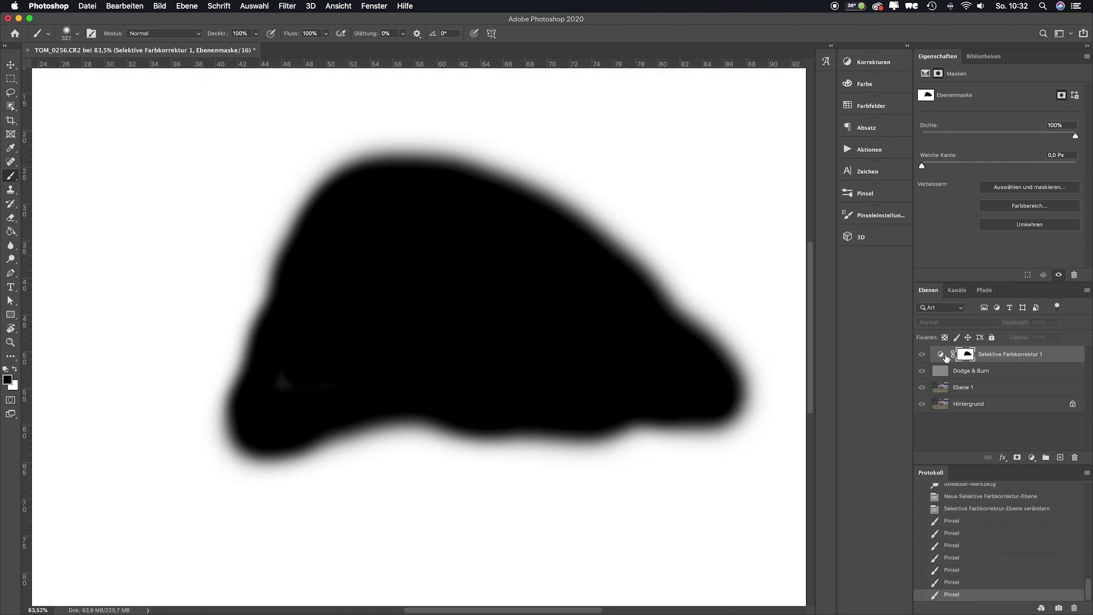
{"action": "left_click", "coordinate": [965, 354], "text": "alt"}
{"action": "key", "text": "ctrl+0"}
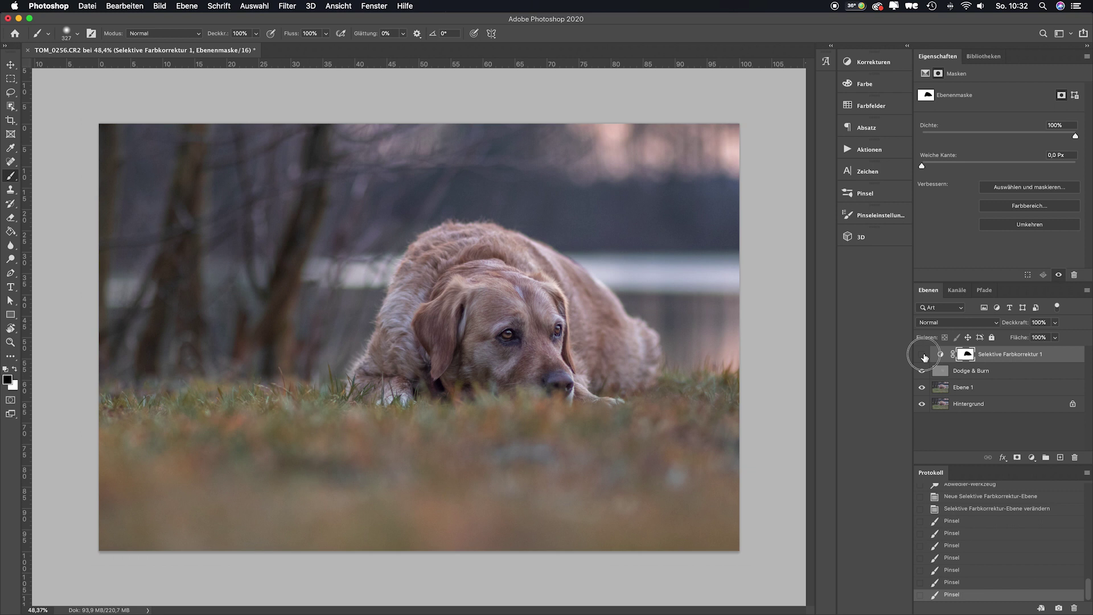
Add a Color Balance layer with midtones +11, -8, -10 and copy the Selective Color mask onto it.
{"action": "left_click", "coordinate": [888, 62]}
{"action": "left_click", "coordinate": [763, 89]}
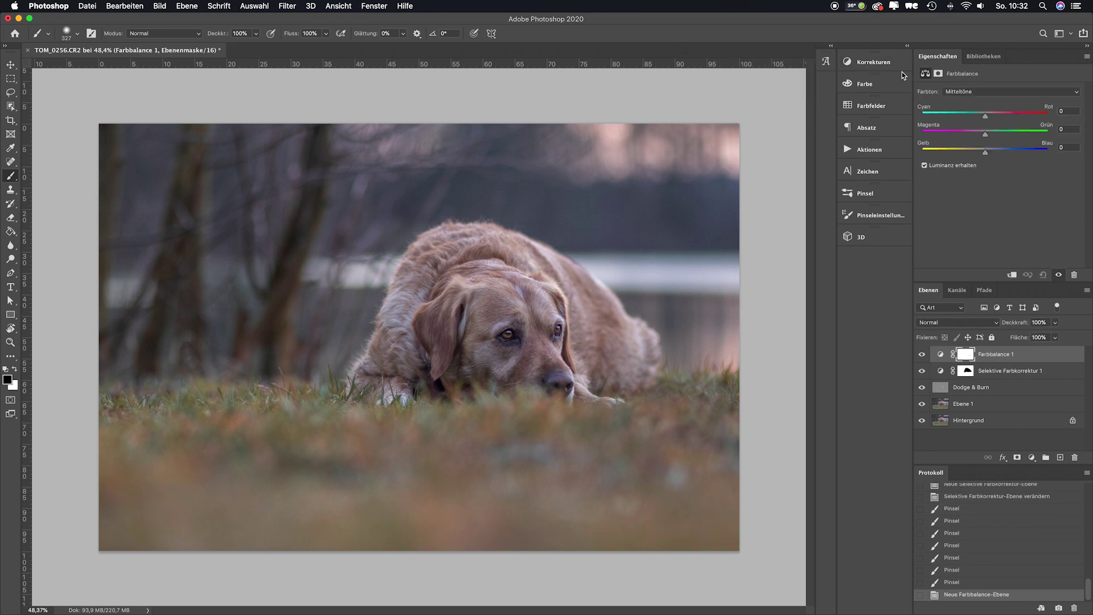
{"action": "left_click_drag", "start_coordinate": [994, 117], "coordinate": [995, 118]}
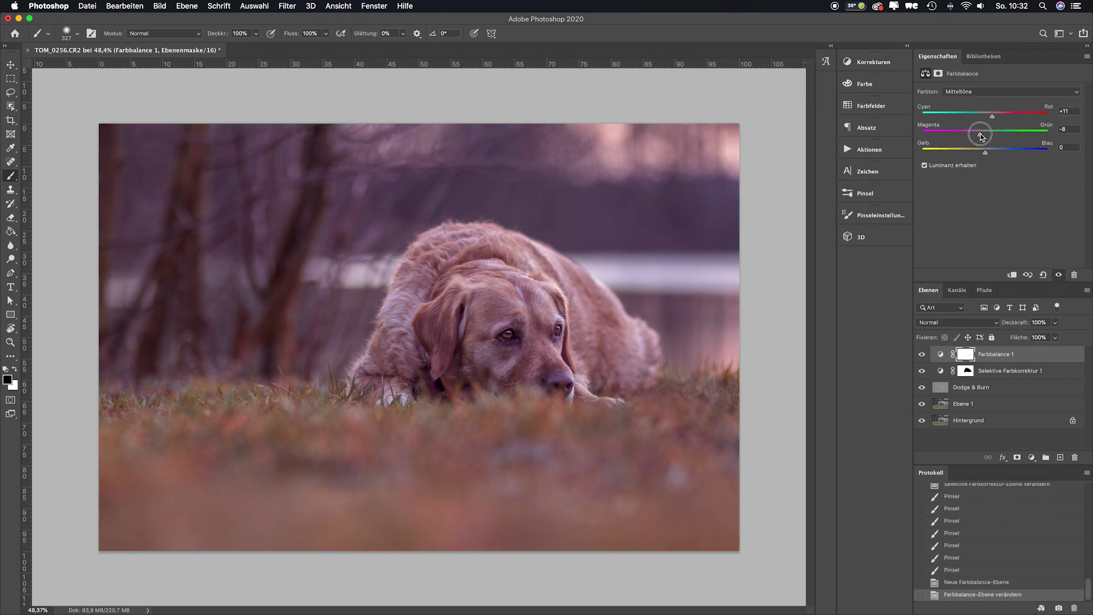
{"action": "left_click", "coordinate": [967, 371]}
{"action": "left_click_drag", "start_coordinate": [968, 371], "coordinate": [966, 354]}
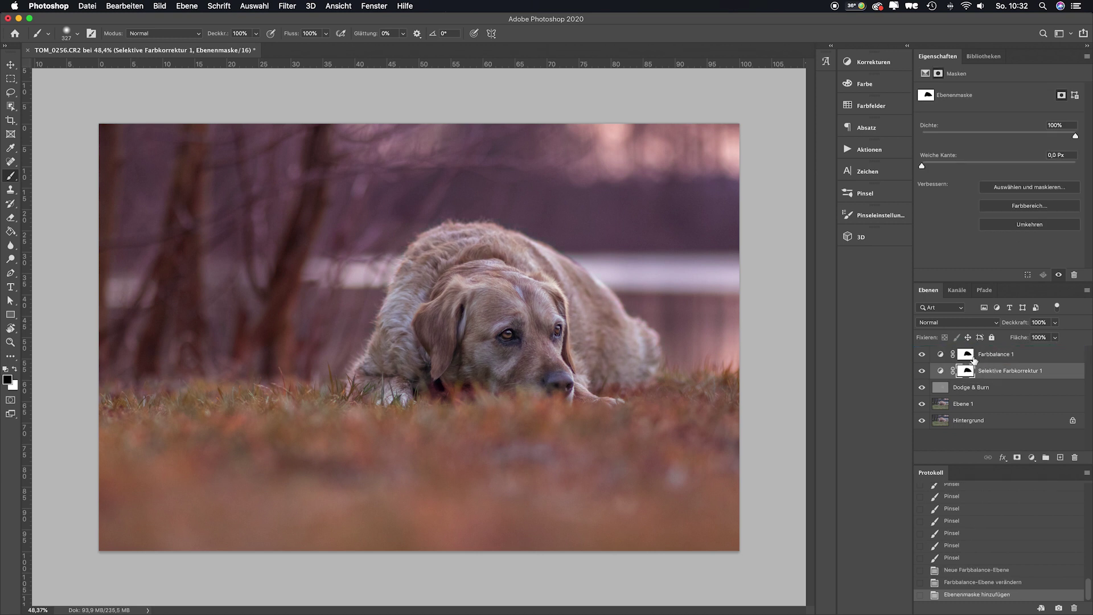
Mask the color balance shift off the grass.
{"action": "left_click_drag", "start_coordinate": [205, 438], "coordinate": [709, 495]}
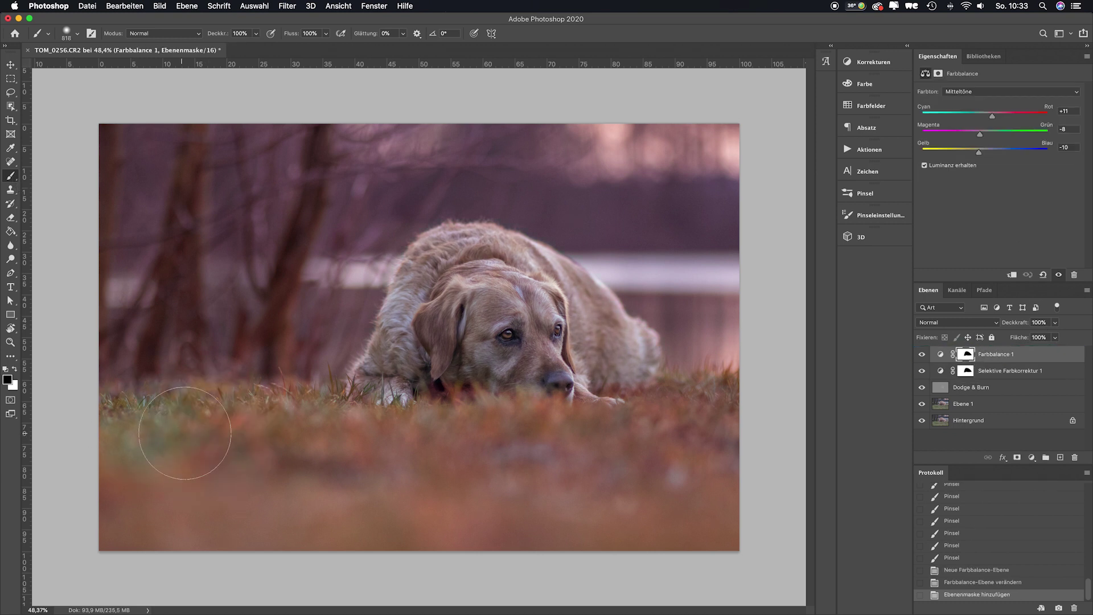
{"action": "mouse_move", "coordinate": [298, 486]}
{"action": "left_mouse_down"}
{"action": "mouse_move", "coordinate": [512, 508]}
{"action": "mouse_move", "coordinate": [707, 415]}
{"action": "mouse_move", "coordinate": [256, 451]}
{"action": "mouse_move", "coordinate": [167, 428]}
{"action": "left_mouse_up"}
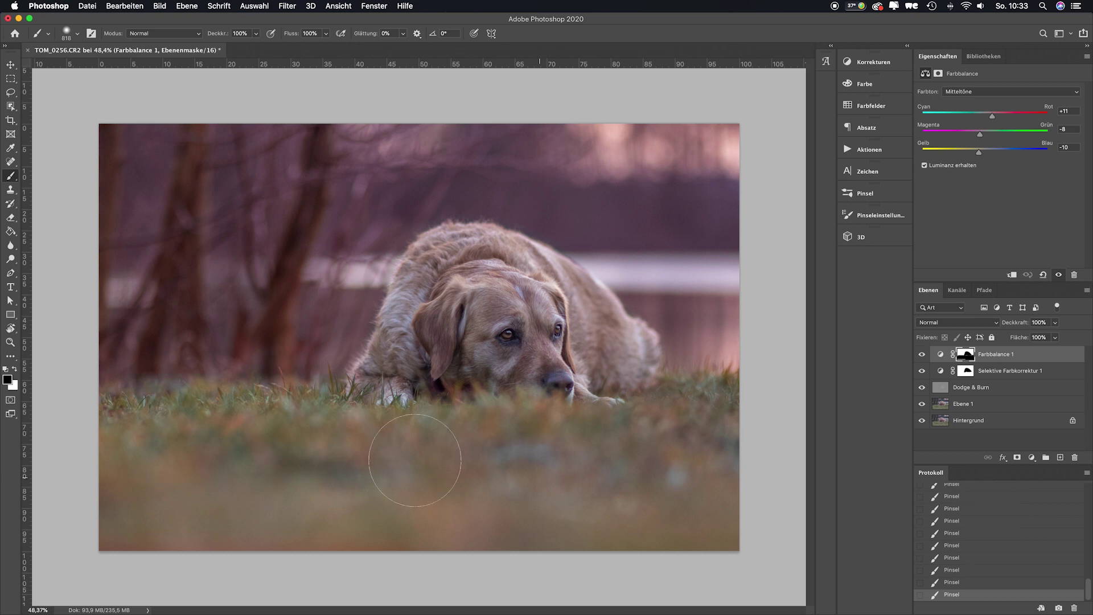
{"action": "scroll", "coordinate": [416, 464], "scroll_direction": "down", "scroll_amount": 3}
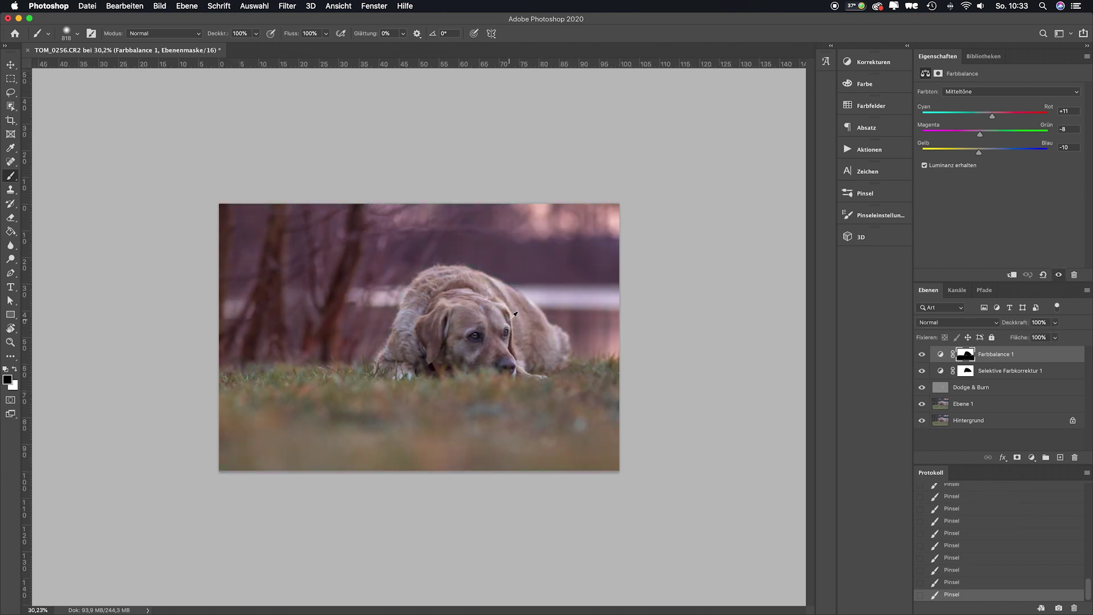
{"action": "scroll", "coordinate": [515, 314], "scroll_direction": "up", "scroll_amount": 3}
Lower the Farbbalance 1 layer's opacity toward 45%.
{"action": "left_click", "coordinate": [1039, 322]}
{"action": "type", "text": "81"}
{"action": "key", "text": "Return"}
{"action": "left_click", "coordinate": [1055, 323]}
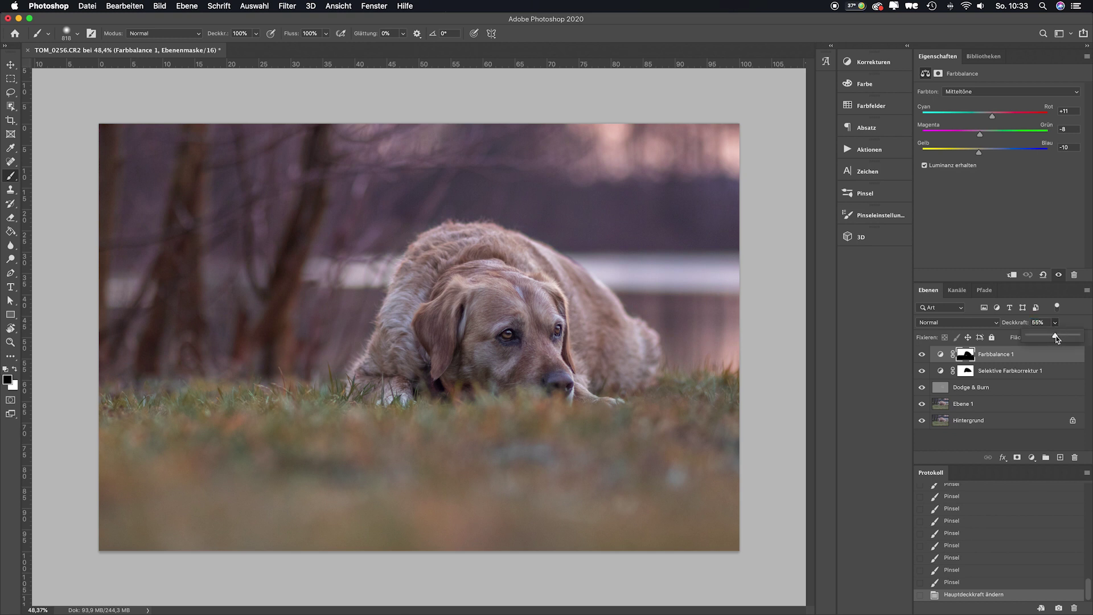
Add a Hue/Saturation layer adjusting the greens and yellows, and lower its opacity.
{"action": "left_click", "coordinate": [865, 62]}
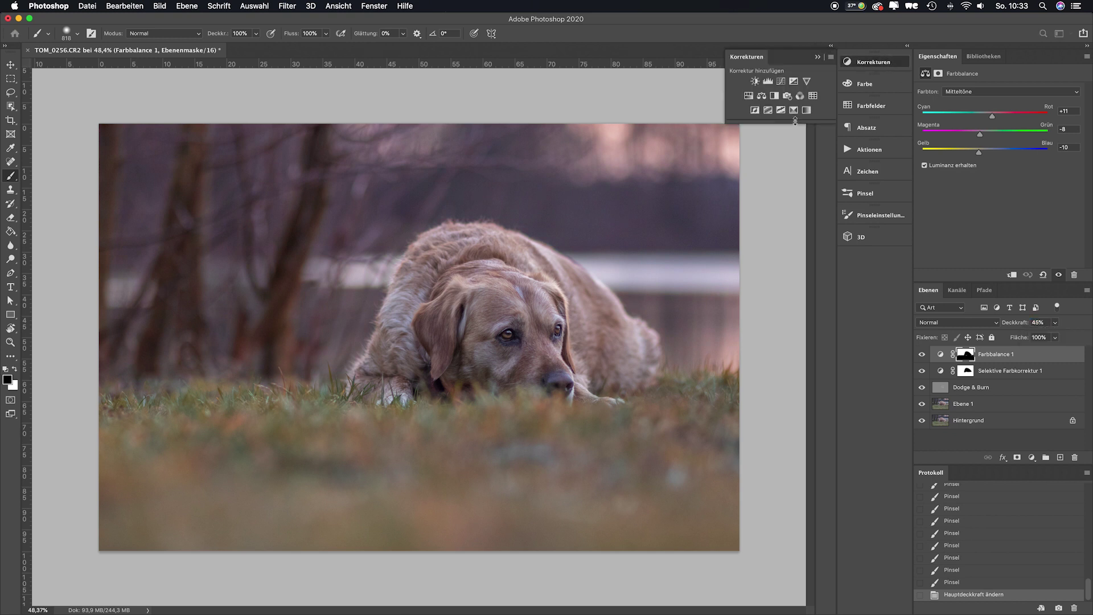
{"action": "left_click", "coordinate": [752, 94]}
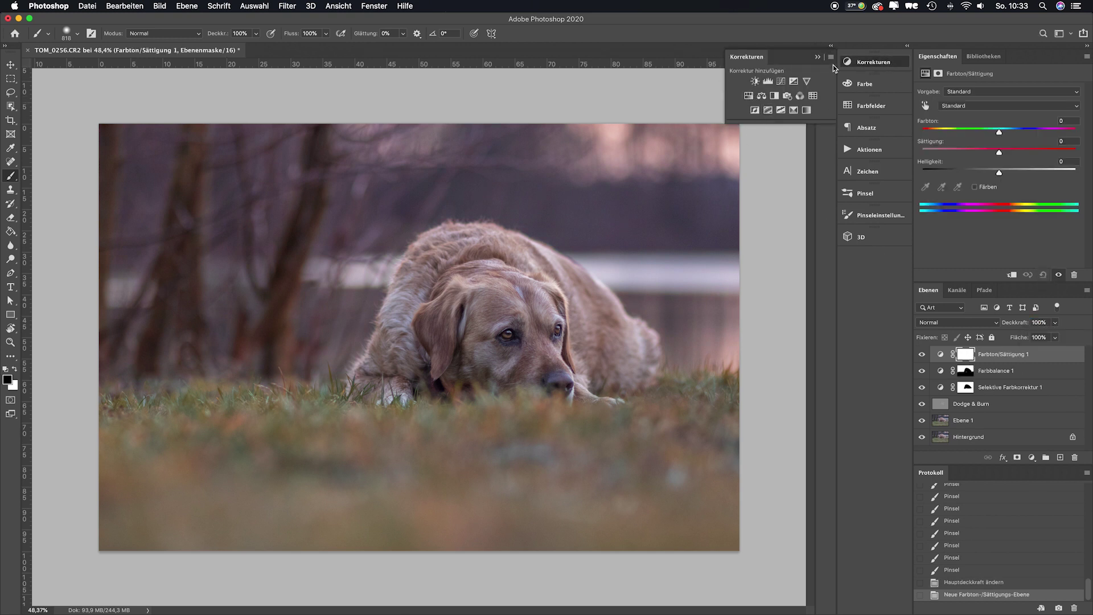
{"action": "left_click", "coordinate": [971, 104]}
{"action": "left_click", "coordinate": [971, 104]}
{"action": "left_click", "coordinate": [969, 131]}
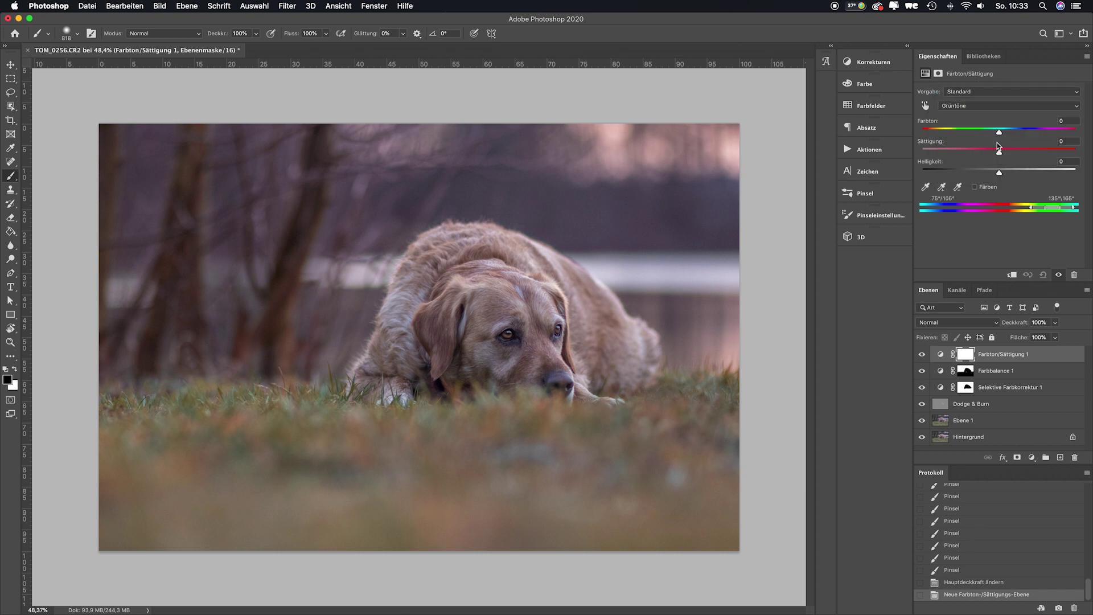
{"action": "mouse_move", "coordinate": [999, 152]}
{"action": "left_mouse_down"}
{"action": "mouse_move", "coordinate": [1019, 153]}
{"action": "mouse_move", "coordinate": [989, 133]}
{"action": "left_mouse_up"}
{"action": "left_click", "coordinate": [980, 105]}
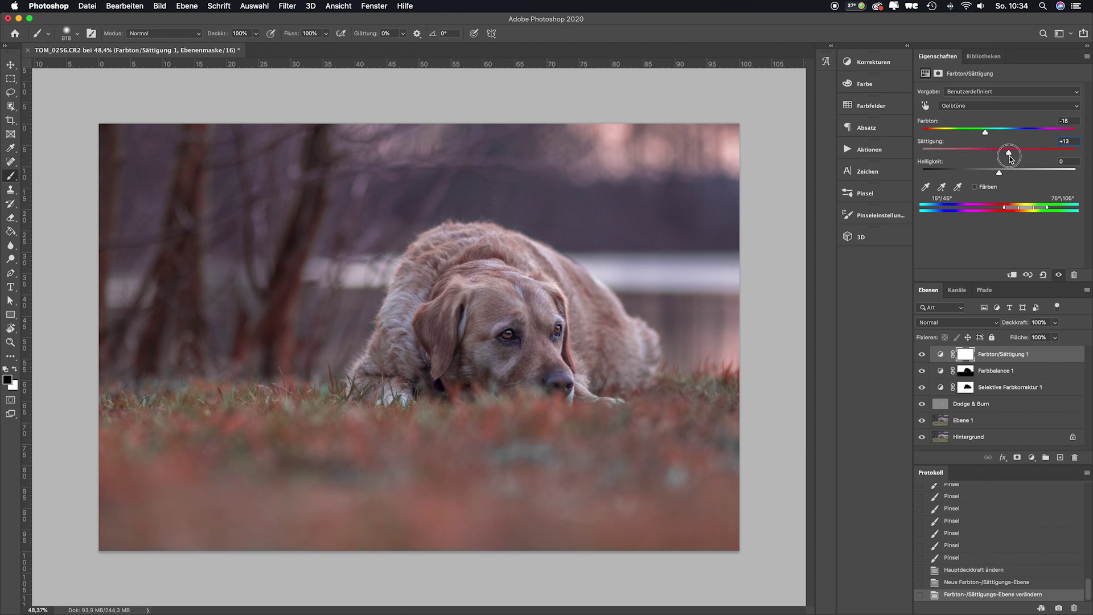
{"action": "left_click", "coordinate": [979, 105]}
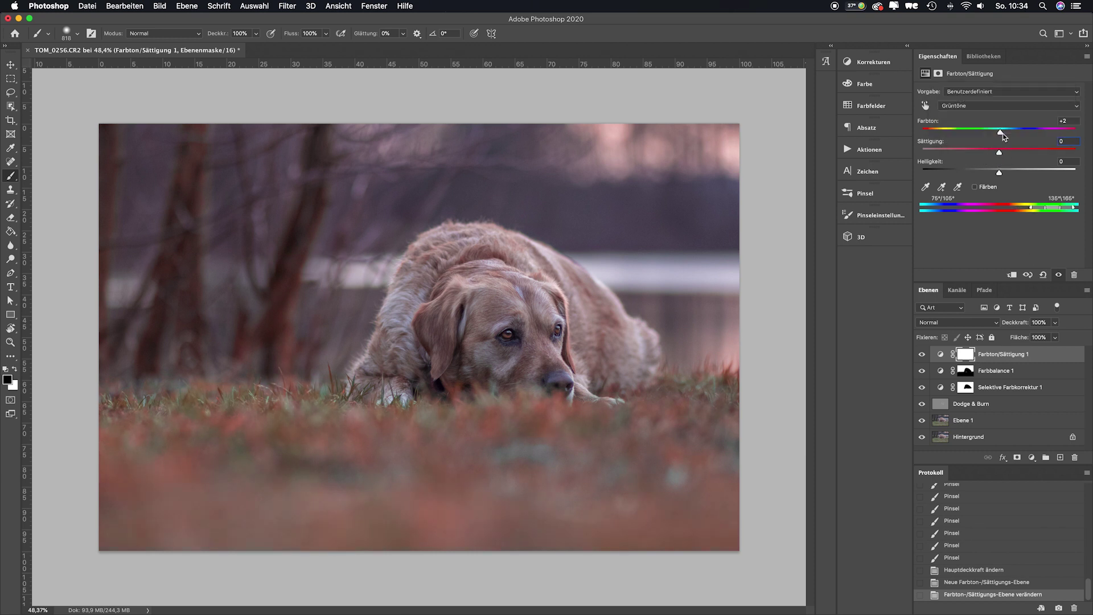
{"action": "left_click", "coordinate": [996, 371]}
{"action": "left_click", "coordinate": [1036, 322]}
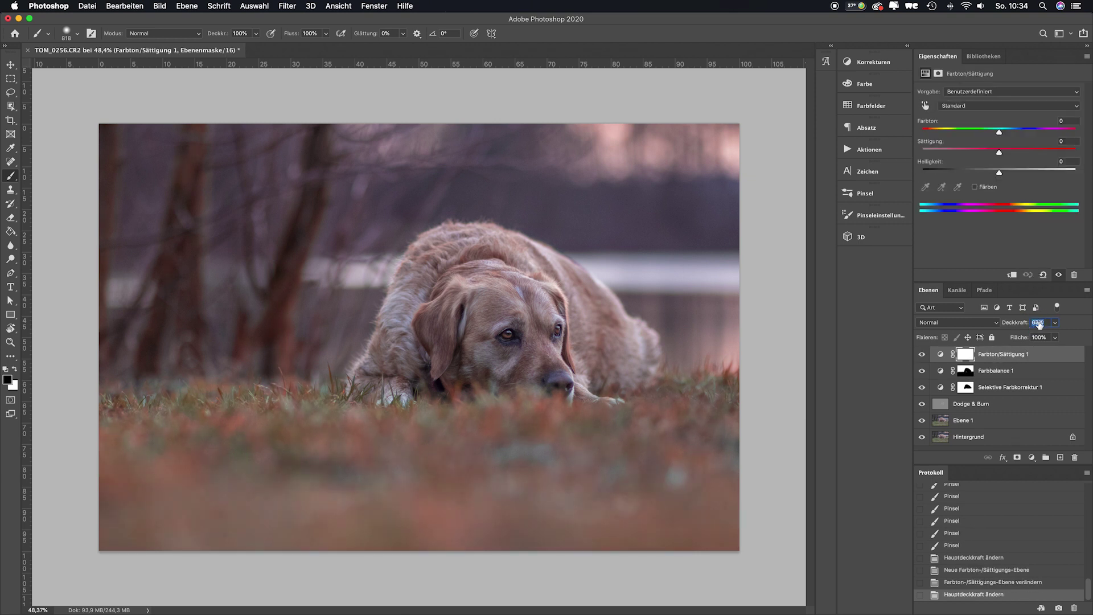
Add the Kurven 1 Curves layer with an S-curve of darker shadows and brighter highlights.
{"action": "left_click", "coordinate": [874, 62]}
{"action": "left_click_drag", "start_coordinate": [978, 233], "coordinate": [980, 216]}
{"action": "left_click_drag", "start_coordinate": [1040, 150], "coordinate": [1041, 144]}
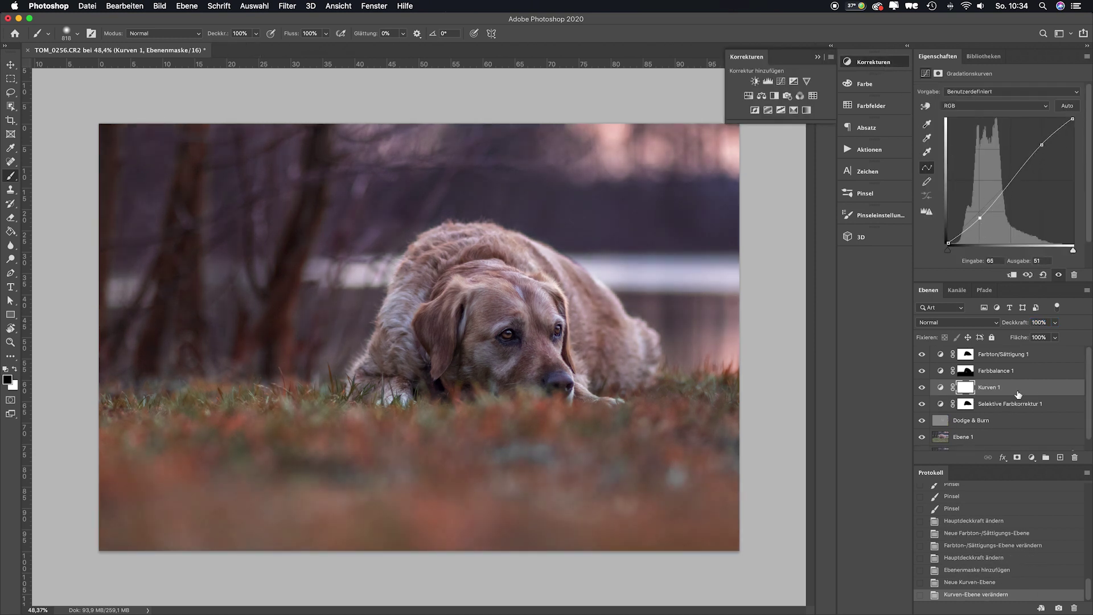
Add a Kurven 2 Curves layer lifting midtones and move both curves layers to the top.
{"action": "left_click", "coordinate": [781, 81]}
{"action": "left_click_drag", "start_coordinate": [999, 192], "coordinate": [1000, 182]}
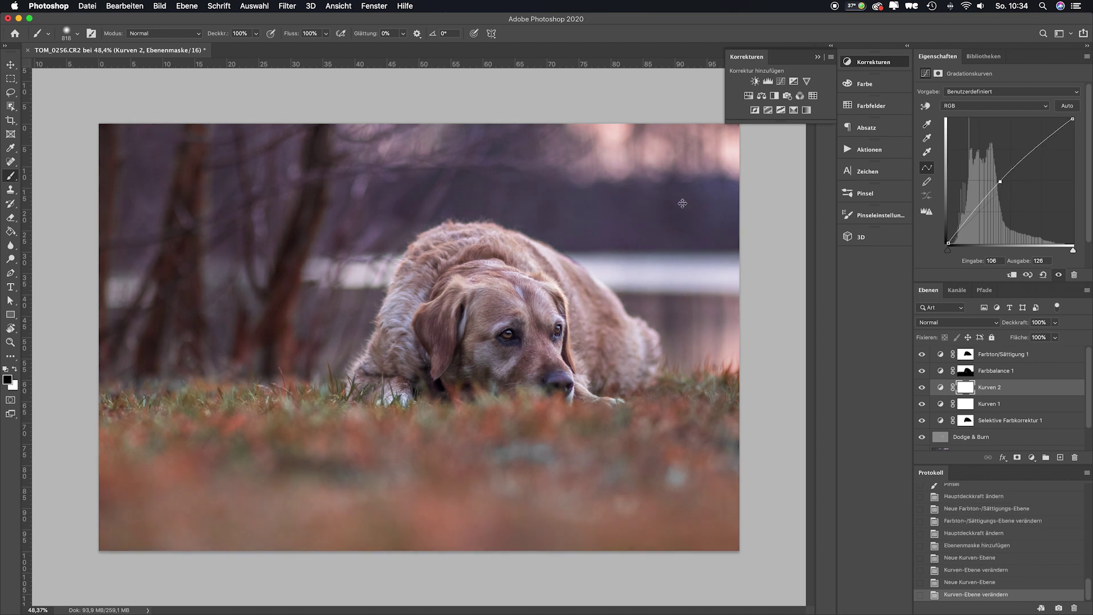
{"action": "left_click", "coordinate": [991, 403], "text": "shift"}
{"action": "left_click_drag", "start_coordinate": [991, 404], "coordinate": [991, 348]}
{"action": "left_click", "coordinate": [991, 354]}
{"action": "double_click", "coordinate": [922, 371]}
{"action": "left_click", "coordinate": [922, 370]}
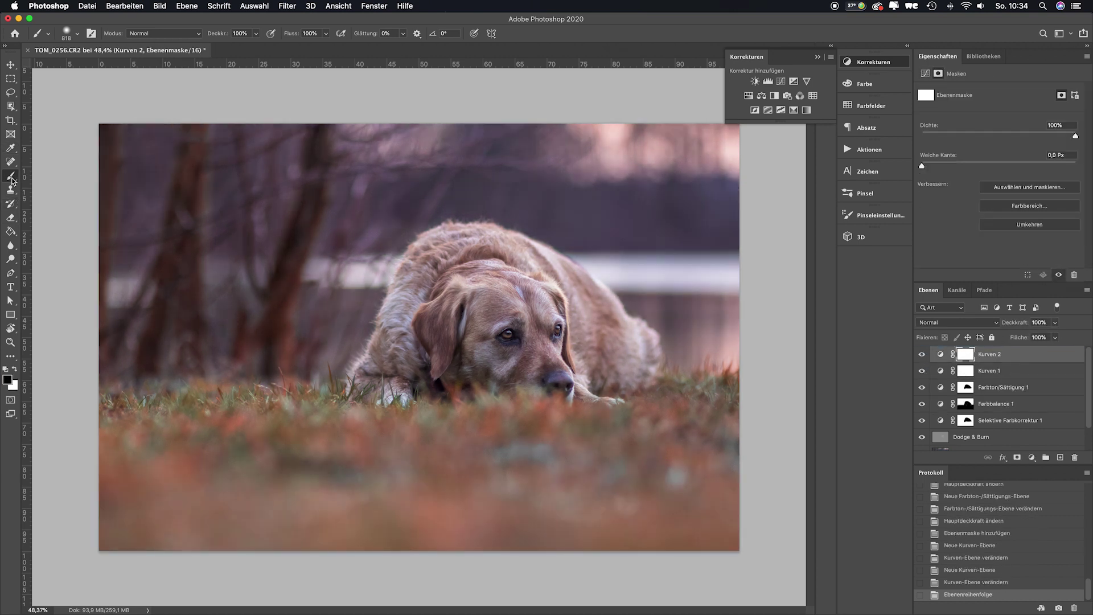
Invert the Kurven 2 mask, paint white over the dog, and brighten its midtones further.
{"action": "key", "text": "super+i"}
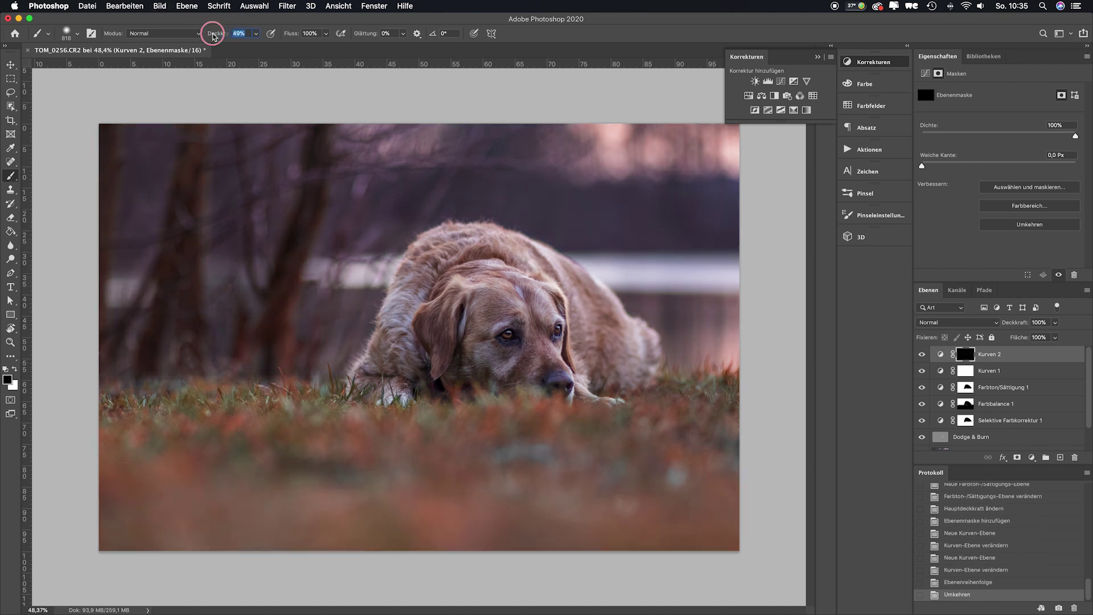
{"action": "key", "text": "x"}
{"action": "mouse_move", "coordinate": [501, 342]}
{"action": "left_mouse_down"}
{"action": "mouse_move", "coordinate": [450, 319]}
{"action": "mouse_move", "coordinate": [528, 336]}
{"action": "left_mouse_up"}
{"action": "mouse_move", "coordinate": [474, 305]}
{"action": "left_mouse_down"}
{"action": "mouse_move", "coordinate": [549, 354]}
{"action": "mouse_move", "coordinate": [512, 354]}
{"action": "mouse_move", "coordinate": [546, 364]}
{"action": "left_mouse_up"}
{"action": "left_click_drag", "start_coordinate": [410, 325], "coordinate": [444, 342]}
{"action": "left_click", "coordinate": [940, 354]}
{"action": "left_click_drag", "start_coordinate": [1001, 181], "coordinate": [998, 177]}
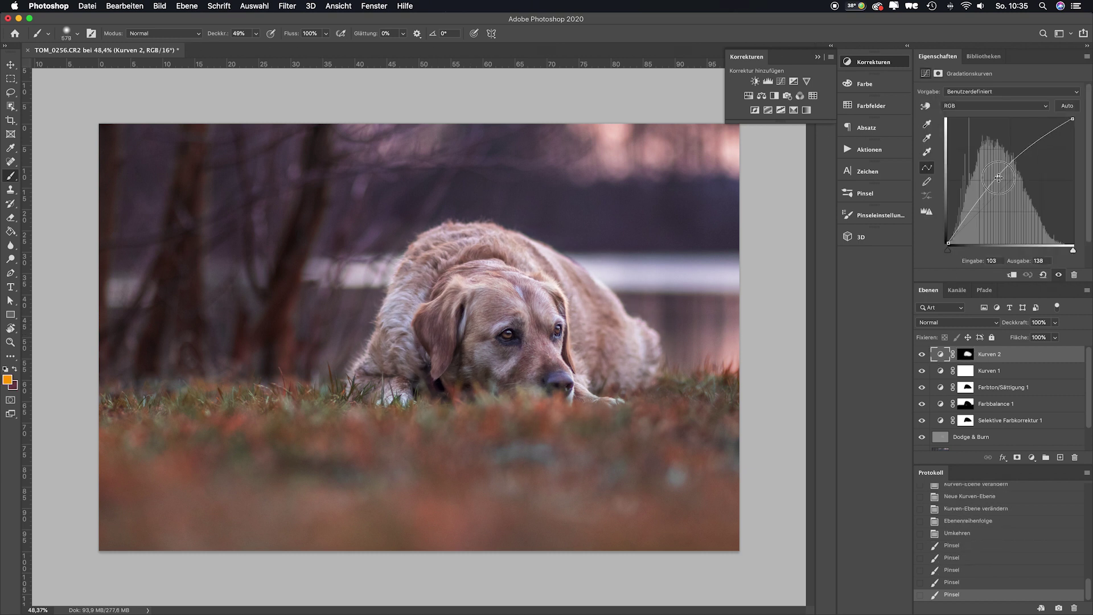
Toggle the edit layers off and on to compare with the original photo.
{"action": "left_click", "coordinate": [818, 59]}
{"action": "scroll", "coordinate": [664, 260], "scroll_direction": "down", "scroll_amount": 3}
{"action": "scroll", "coordinate": [663, 261], "scroll_direction": "up", "scroll_amount": 2}
{"action": "scroll", "coordinate": [996, 398], "scroll_direction": "down", "scroll_amount": 2}
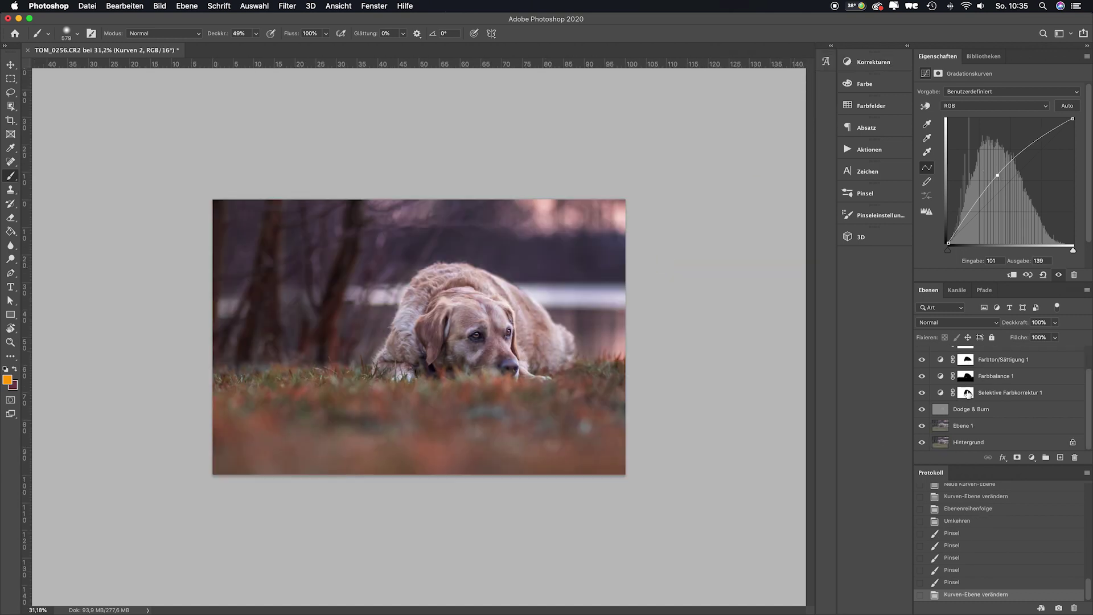
{"action": "left_click", "coordinate": [923, 444], "text": "alt"}
{"action": "left_click", "coordinate": [923, 444], "text": "alt"}
{"action": "scroll", "coordinate": [1008, 363], "scroll_direction": "up", "scroll_amount": 2}
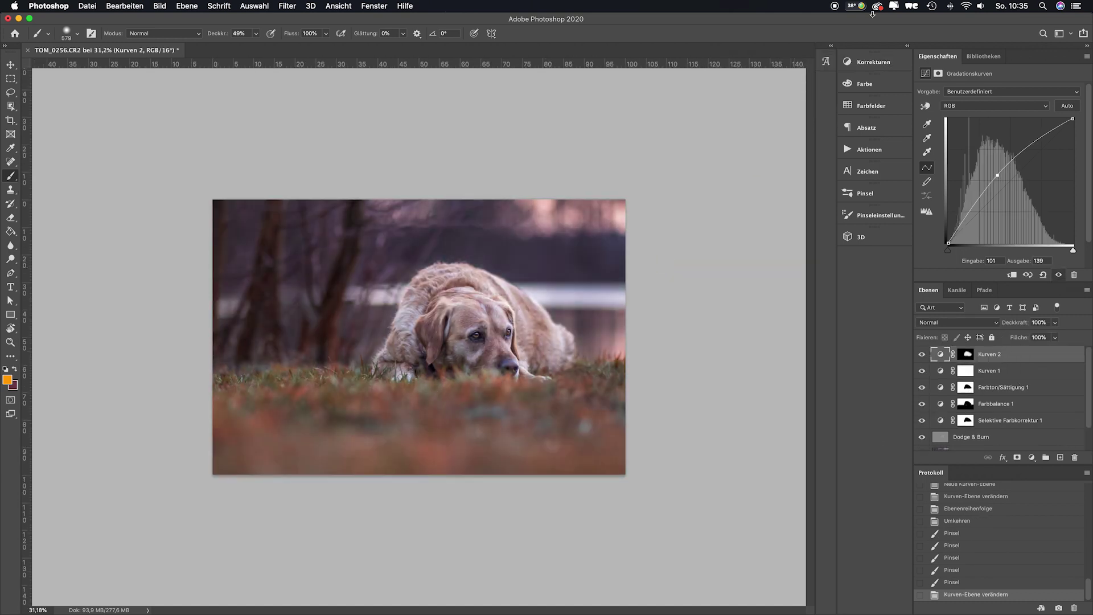
Lasso a loose selection around the dog with a 200 px feather.
{"action": "left_click", "coordinate": [10, 92]}
{"action": "type", "text": "200 Px"}
{"action": "key", "text": "Return"}
{"action": "mouse_move", "coordinate": [447, 224]}
{"action": "left_mouse_down"}
{"action": "mouse_move", "coordinate": [307, 296]}
{"action": "mouse_move", "coordinate": [366, 481]}
{"action": "left_mouse_up"}
{"action": "left_click_drag", "start_coordinate": [629, 351], "coordinate": [463, 220]}
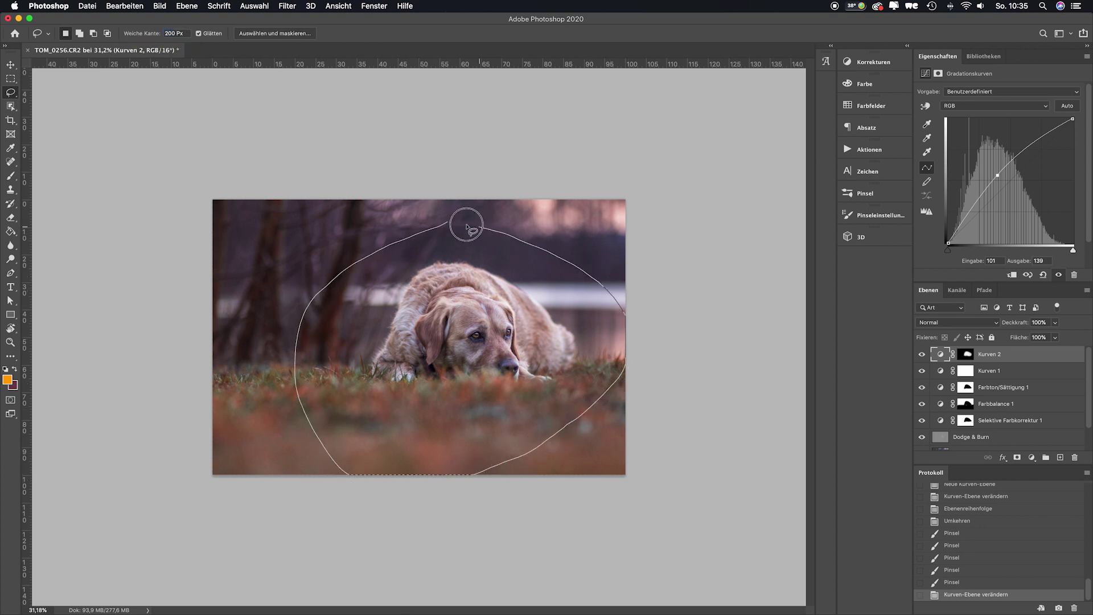
{"action": "left_click", "coordinate": [866, 149]}
Run the Vignette mit Maske action and add a mask to the VIGNETTE group.
{"action": "left_click", "coordinate": [770, 490]}
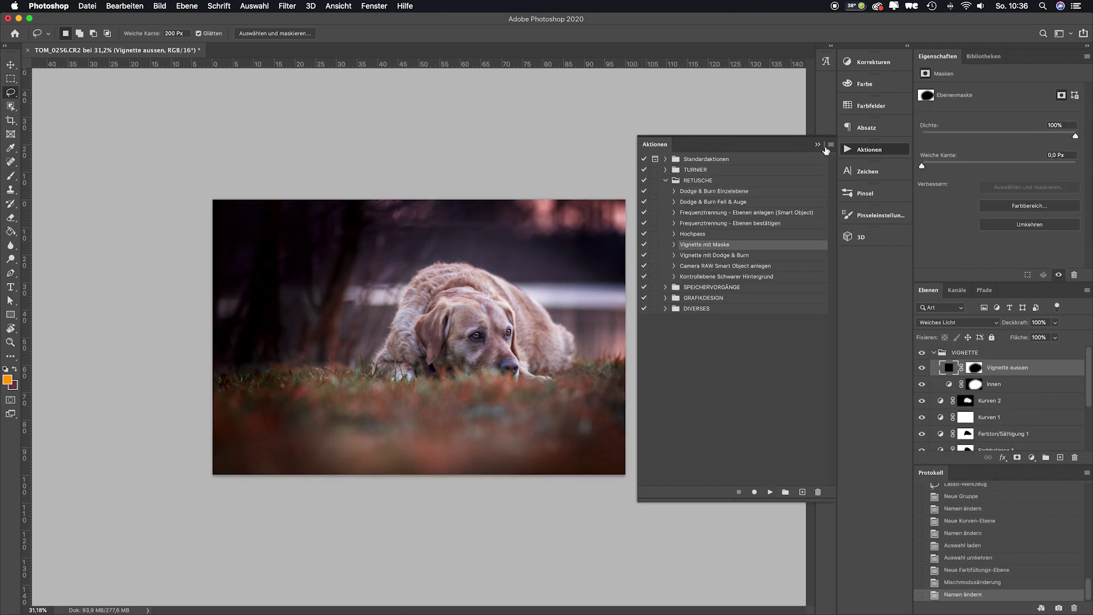
{"action": "type", "text": "60"}
{"action": "left_click", "coordinate": [991, 352]}
{"action": "left_click", "coordinate": [1017, 457]}
Paint black at 31% brush opacity on the left side to soften the vignette.
{"action": "key", "text": "b"}
{"action": "key", "text": "d"}
{"action": "left_click_drag", "start_coordinate": [382, 293], "coordinate": [431, 228]}
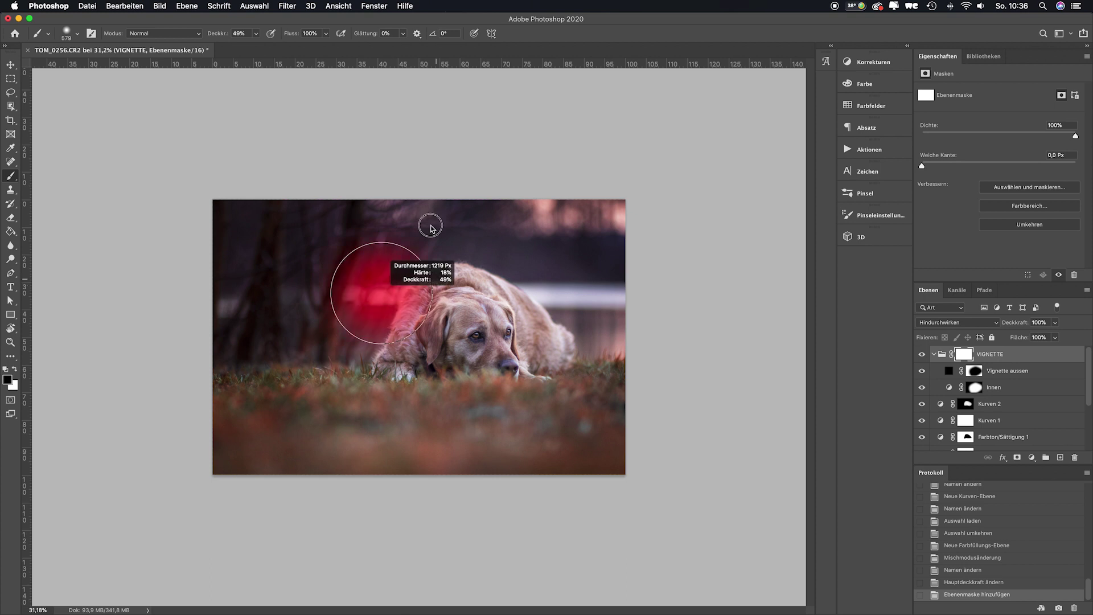
{"action": "key", "text": "3"}
{"action": "key", "text": "1"}
{"action": "mouse_move", "coordinate": [366, 366]}
{"action": "left_mouse_down"}
{"action": "mouse_move", "coordinate": [305, 285]}
{"action": "mouse_move", "coordinate": [230, 296]}
{"action": "mouse_move", "coordinate": [371, 280]}
{"action": "mouse_move", "coordinate": [288, 245]}
{"action": "mouse_move", "coordinate": [390, 359]}
{"action": "left_mouse_up"}
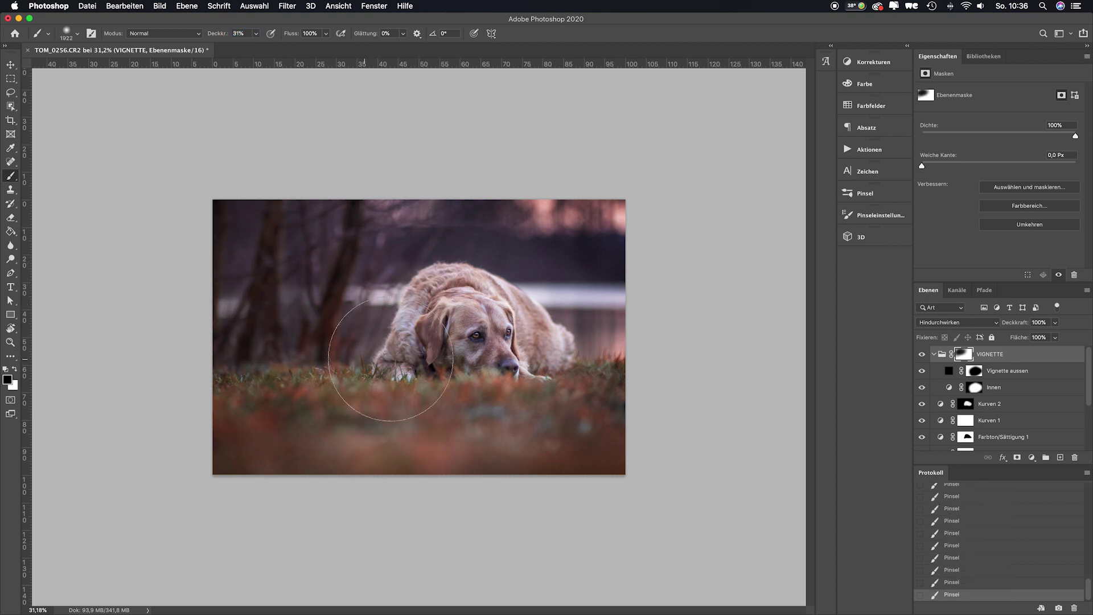
{"action": "left_click_drag", "start_coordinate": [923, 359], "coordinate": [924, 446]}
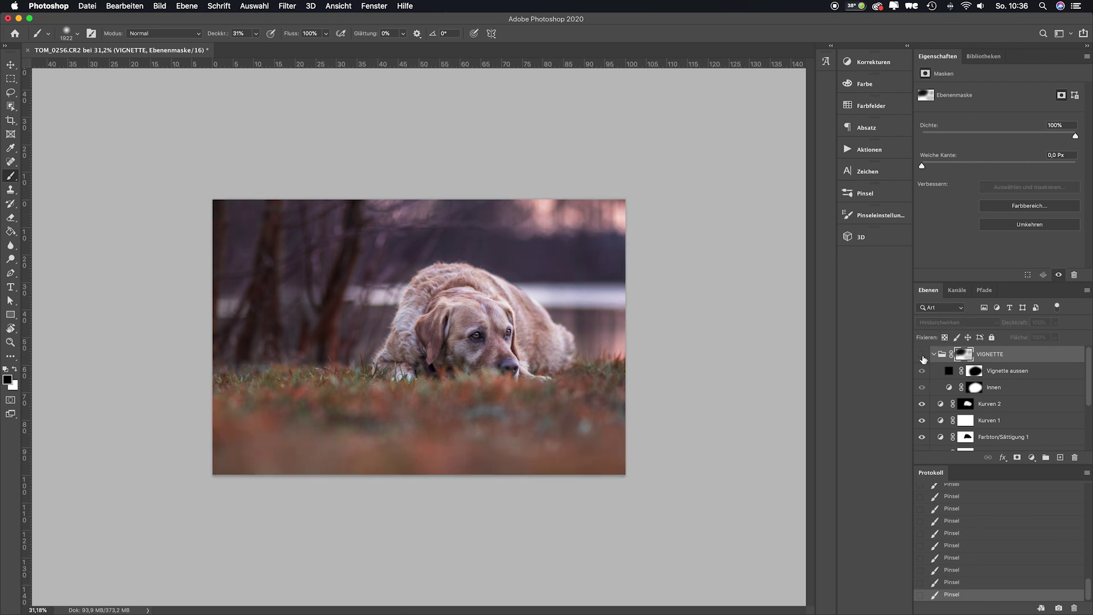
Run the Vignette mit Dodge & Burn action to create the Vignette D&G soft-light layer.
{"action": "left_click", "coordinate": [922, 444], "text": "alt"}
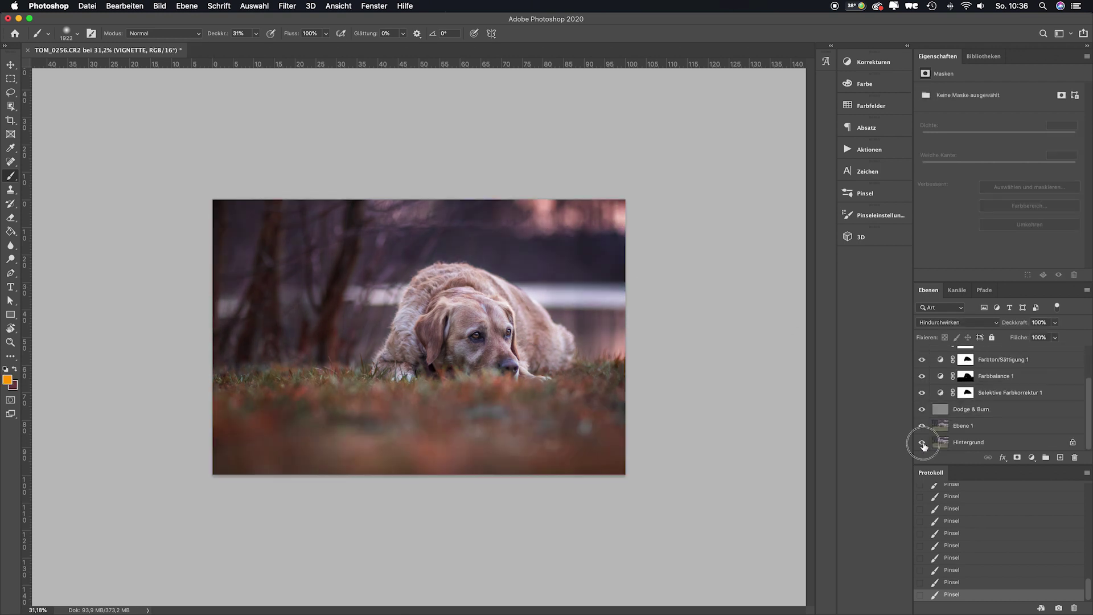
{"action": "left_click", "coordinate": [922, 444], "text": "alt"}
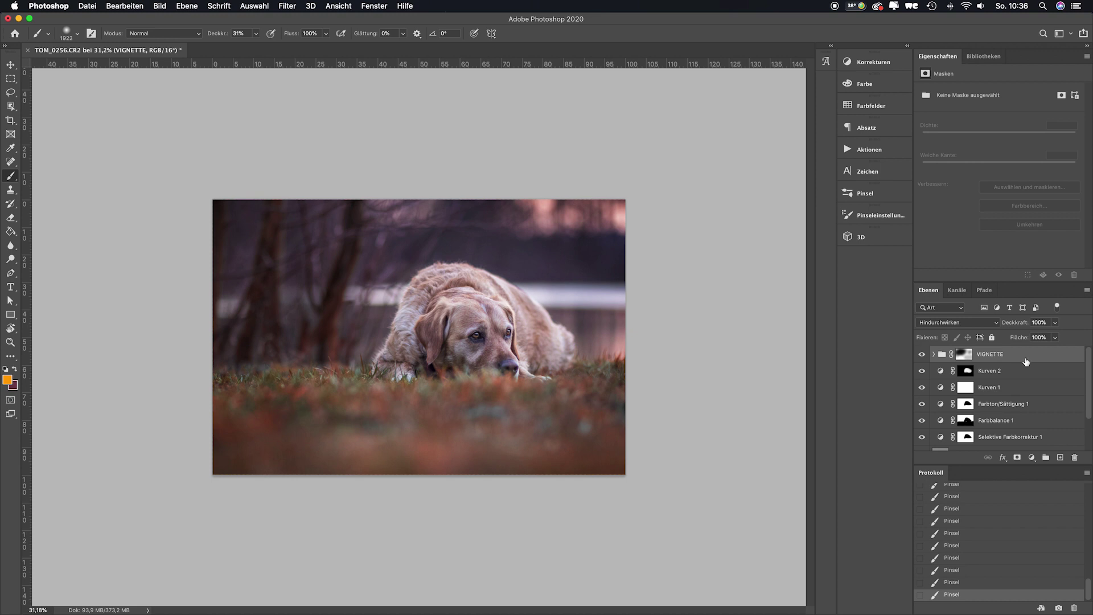
{"action": "left_click", "coordinate": [869, 149]}
{"action": "left_click", "coordinate": [740, 251]}
{"action": "left_click", "coordinate": [763, 493]}
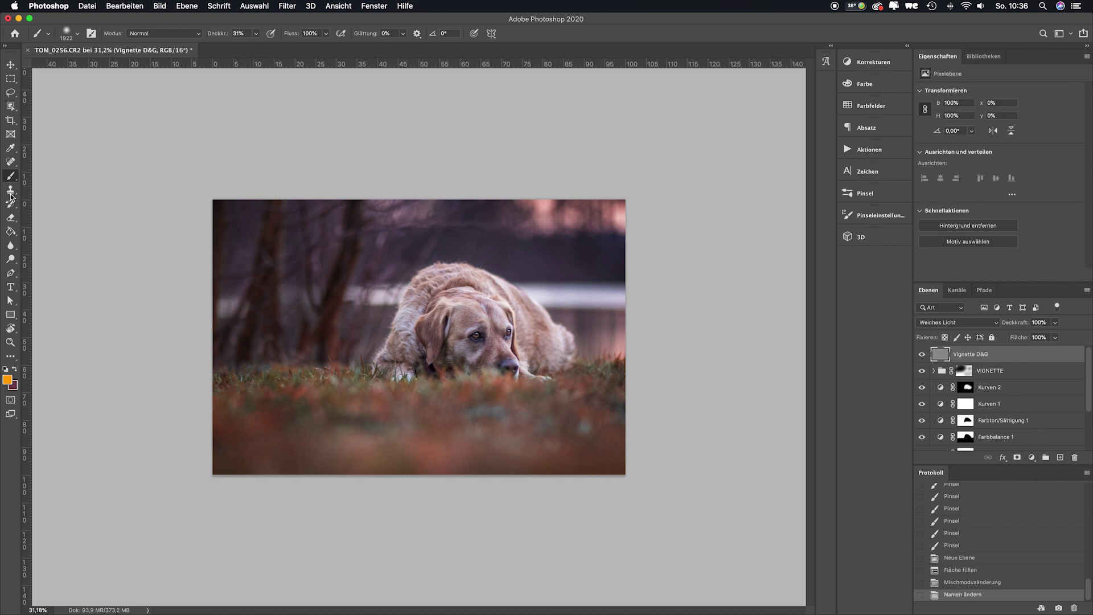
Burn the photo's lower, right and top edges darker, then add a Kurven 3 Curves layer.
{"action": "key", "text": "o"}
{"action": "mouse_move", "coordinate": [405, 462]}
{"action": "left_mouse_down"}
{"action": "mouse_move", "coordinate": [472, 399]}
{"action": "mouse_move", "coordinate": [293, 398]}
{"action": "mouse_move", "coordinate": [513, 446]}
{"action": "mouse_move", "coordinate": [247, 357]}
{"action": "mouse_move", "coordinate": [592, 399]}
{"action": "mouse_move", "coordinate": [592, 438]}
{"action": "left_mouse_up"}
{"action": "mouse_move", "coordinate": [531, 234]}
{"action": "left_mouse_down"}
{"action": "mouse_move", "coordinate": [366, 233]}
{"action": "mouse_move", "coordinate": [594, 270]}
{"action": "mouse_move", "coordinate": [635, 335]}
{"action": "left_mouse_up"}
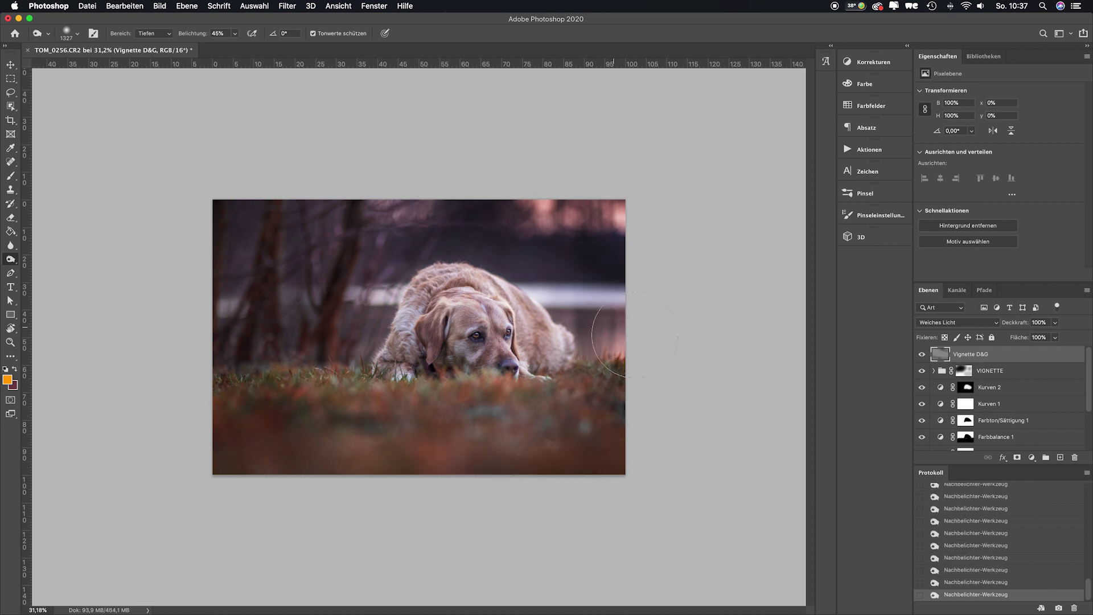
{"action": "left_click", "coordinate": [922, 354]}
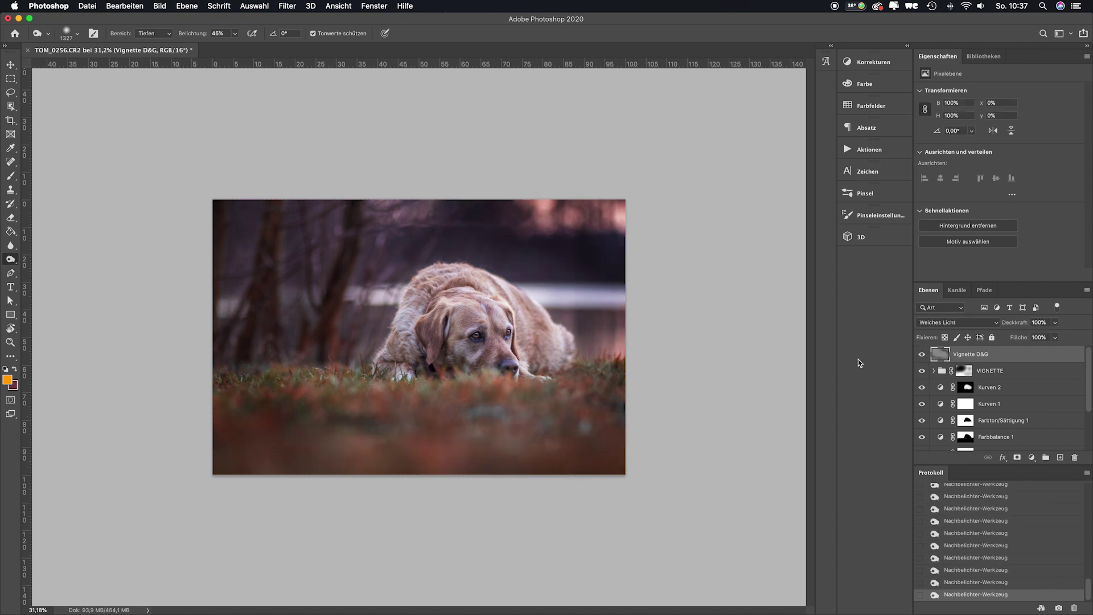
{"action": "left_click", "coordinate": [869, 61]}
{"action": "left_click", "coordinate": [780, 81]}
Raise the Kurven 3 curve, invert its mask and paint white to brighten only the lower grass.
{"action": "left_click_drag", "start_coordinate": [1003, 188], "coordinate": [1002, 170]}
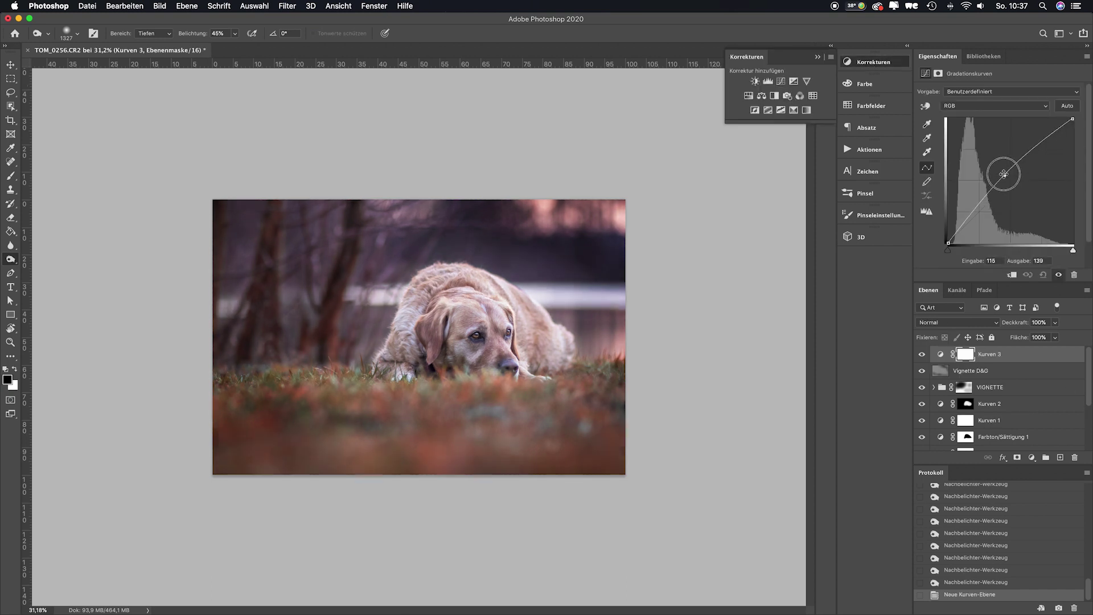
{"action": "left_click", "coordinate": [966, 354]}
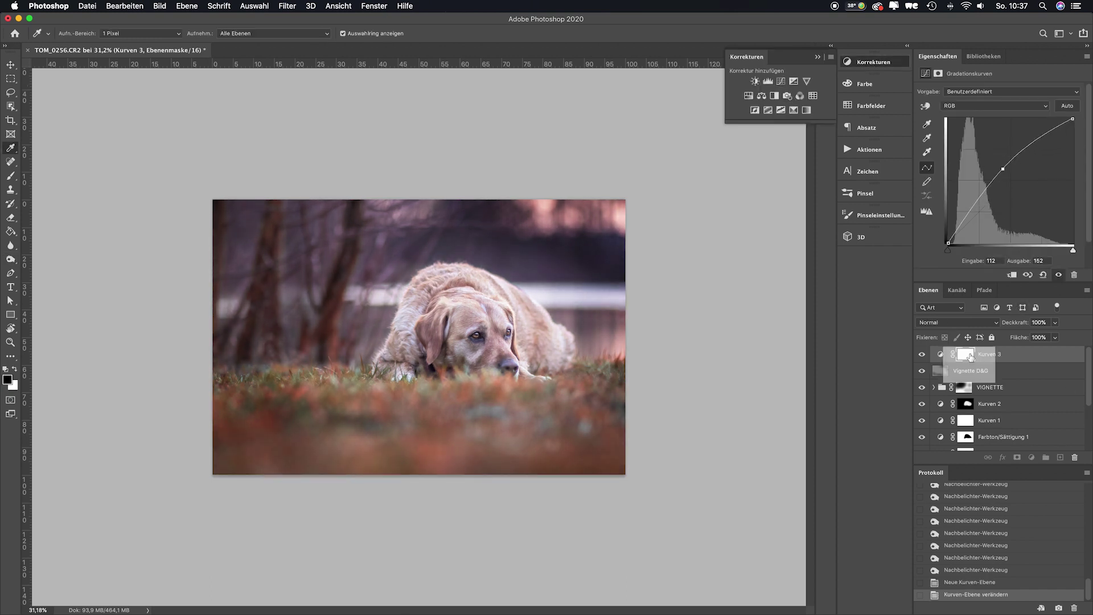
{"action": "key", "text": "ctrl+i"}
{"action": "key", "text": "b"}
{"action": "key", "text": "x"}
{"action": "mouse_move", "coordinate": [547, 427]}
{"action": "left_mouse_down"}
{"action": "mouse_move", "coordinate": [575, 432]}
{"action": "mouse_move", "coordinate": [353, 427]}
{"action": "left_mouse_up"}
{"action": "mouse_move", "coordinate": [547, 398]}
{"action": "left_mouse_down"}
{"action": "mouse_move", "coordinate": [604, 399]}
{"action": "mouse_move", "coordinate": [592, 392]}
{"action": "left_mouse_up"}
{"action": "left_click_drag", "start_coordinate": [450, 422], "coordinate": [437, 425]}
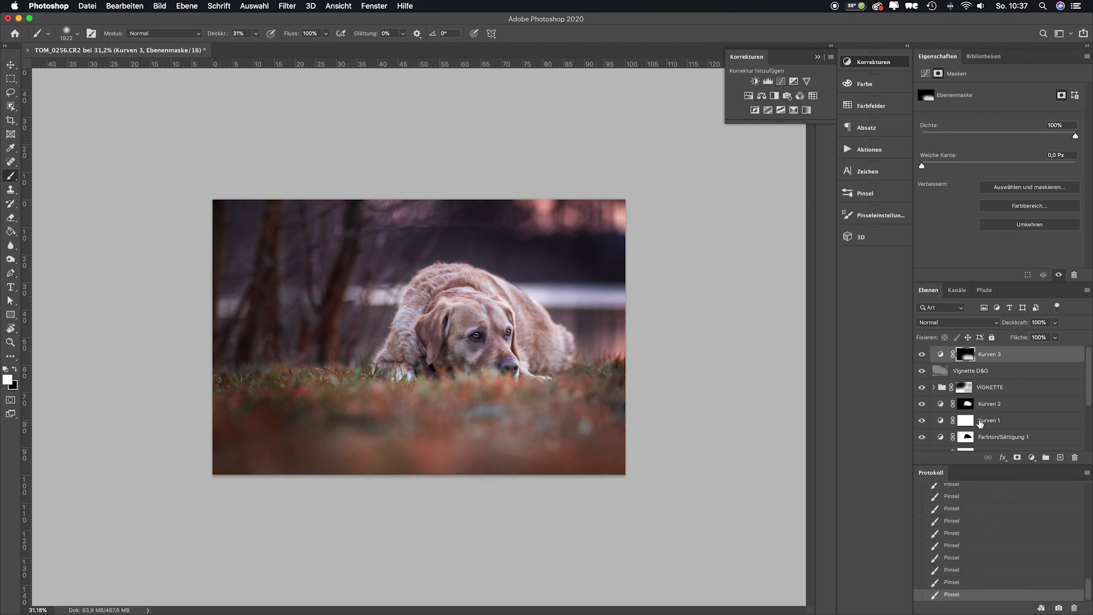
Burn the lower grass and right grass edge darker on the Vignette D&G layer.
{"action": "left_click", "coordinate": [968, 371]}
{"action": "left_click", "coordinate": [11, 259]}
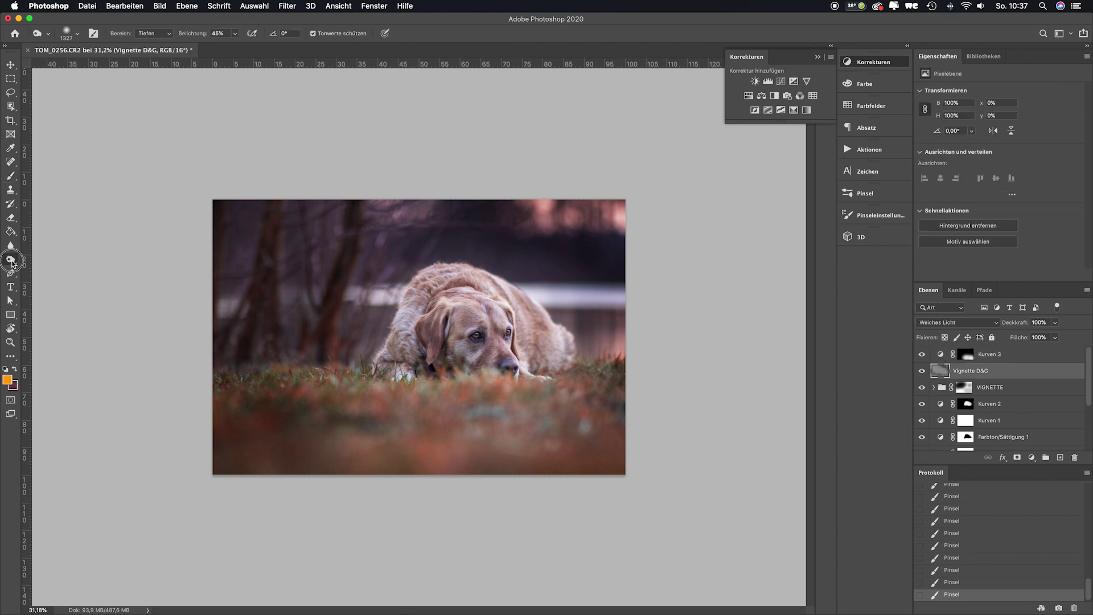
{"action": "left_click_drag", "start_coordinate": [604, 401], "coordinate": [599, 393]}
{"action": "mouse_move", "coordinate": [455, 438]}
{"action": "left_mouse_down"}
{"action": "mouse_move", "coordinate": [353, 451]}
{"action": "mouse_move", "coordinate": [360, 444]}
{"action": "left_mouse_up"}
{"action": "left_click_drag", "start_coordinate": [405, 450], "coordinate": [444, 452]}
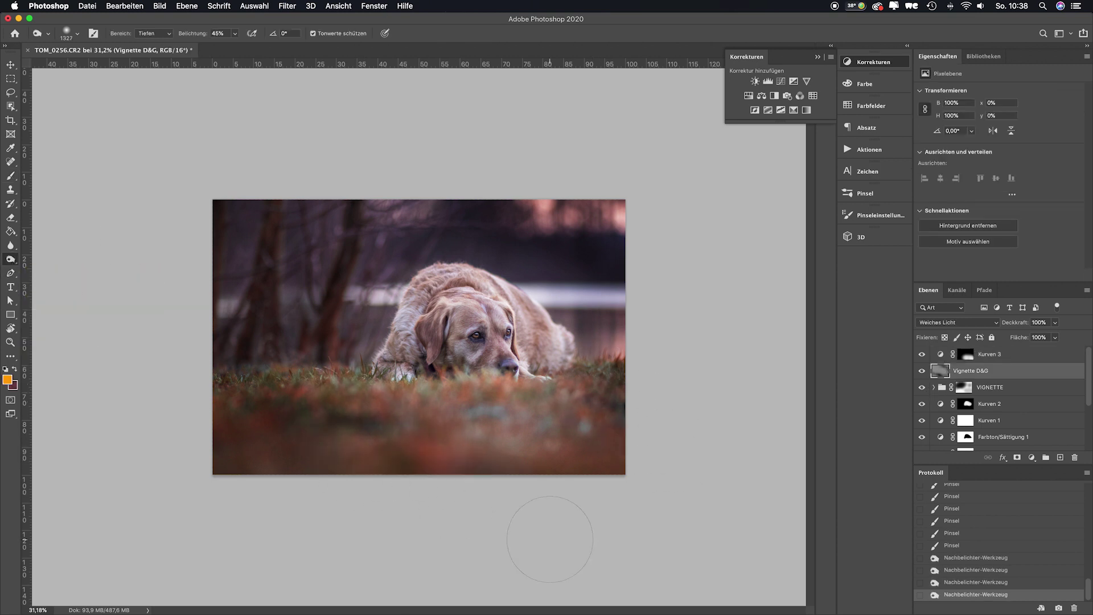
{"action": "left_click", "coordinate": [616, 331]}
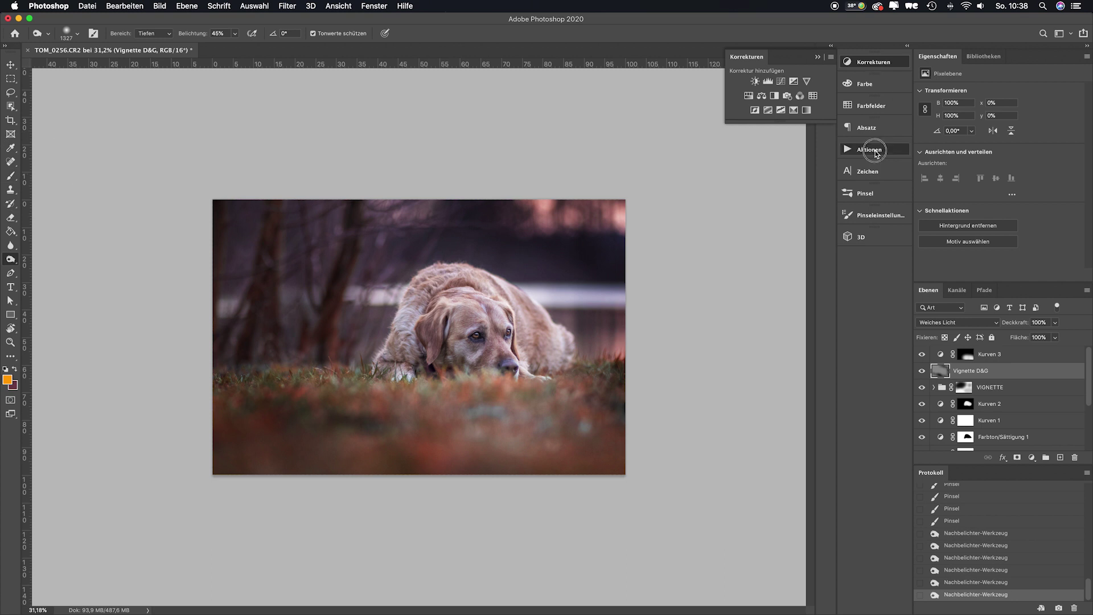
Run the 'Dodge & Burn Einzelebene' action to add a grey soft-light layer.
{"action": "left_click", "coordinate": [875, 152]}
{"action": "left_click", "coordinate": [769, 490]}
{"action": "left_click", "coordinate": [870, 149]}
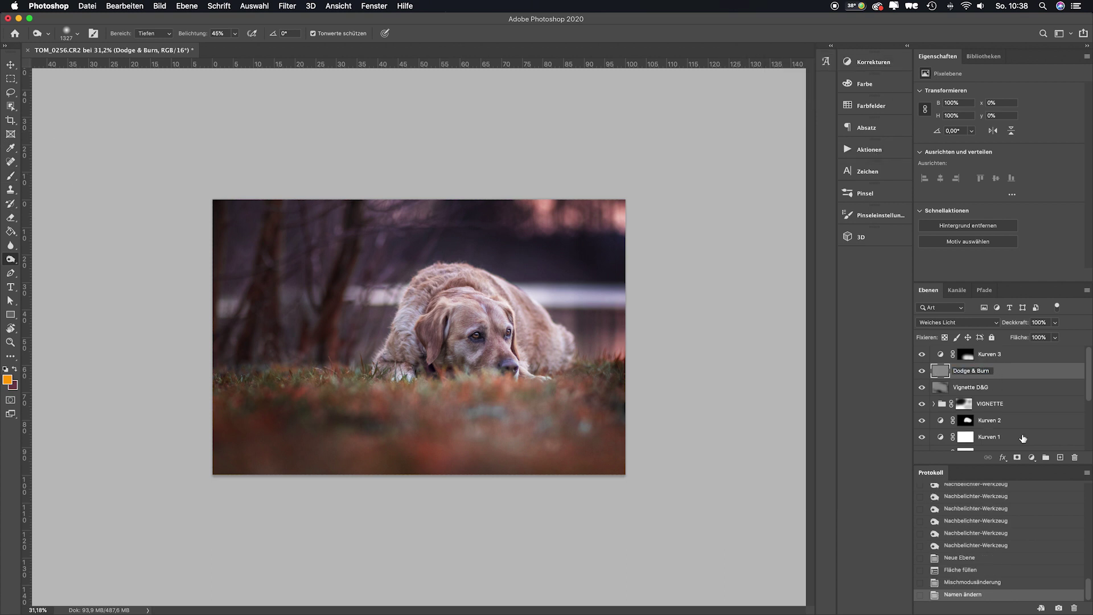
Rename the layer 'Dodge & Burn HINTERGRUND' and dodge the top-right background highlights.
{"action": "type", "text": "GRUND"}
{"action": "key", "text": "Return"}
{"action": "right_click", "coordinate": [10, 259]}
{"action": "left_click", "coordinate": [57, 251]}
{"action": "left_click_drag", "start_coordinate": [604, 237], "coordinate": [569, 225]}
{"action": "mouse_move", "coordinate": [570, 225]}
{"action": "left_mouse_down"}
{"action": "mouse_move", "coordinate": [543, 207]}
{"action": "mouse_move", "coordinate": [563, 225]}
{"action": "left_mouse_up"}
{"action": "left_click_drag", "start_coordinate": [564, 225], "coordinate": [586, 222]}
{"action": "left_click_drag", "start_coordinate": [587, 222], "coordinate": [609, 219]}
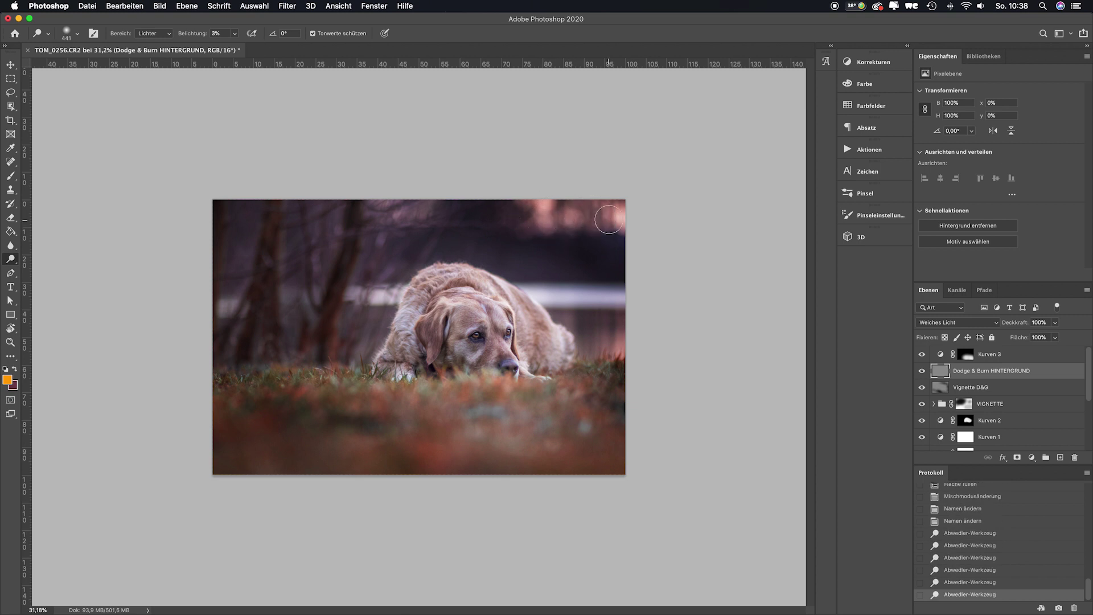
{"action": "mouse_move", "coordinate": [635, 325]}
{"action": "left_mouse_down"}
{"action": "mouse_move", "coordinate": [598, 336]}
{"action": "mouse_move", "coordinate": [603, 347]}
{"action": "left_mouse_up"}
Set the foreground colour to neutral grey and the brush size to 626 pixels.
{"action": "key", "text": "i"}
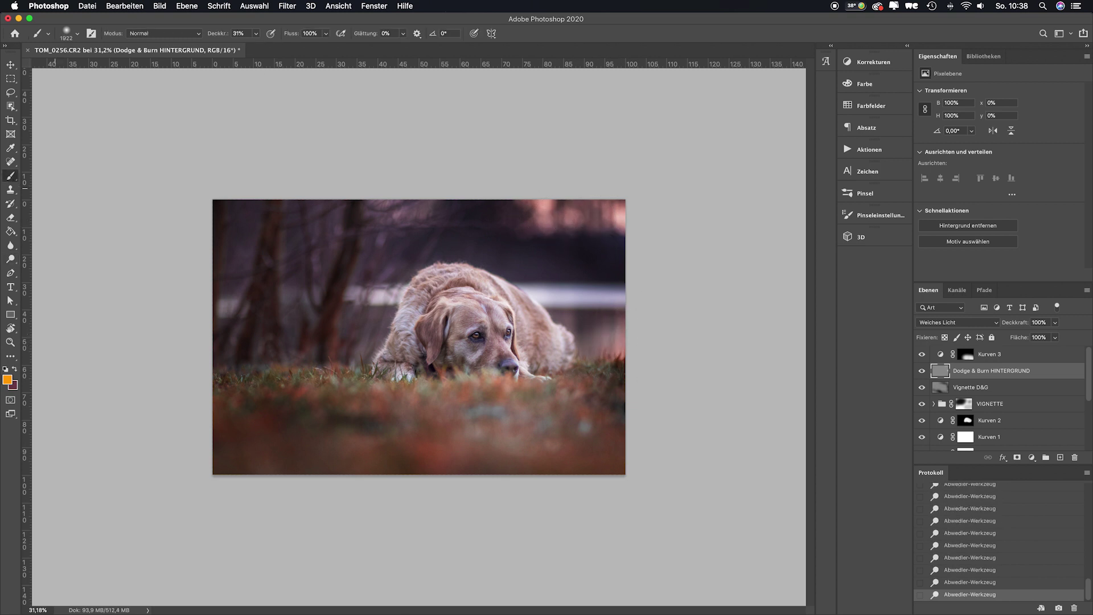
{"action": "left_click", "coordinate": [7, 379]}
{"action": "left_click_drag", "start_coordinate": [672, 219], "coordinate": [615, 199]}
{"action": "left_click", "coordinate": [613, 222]}
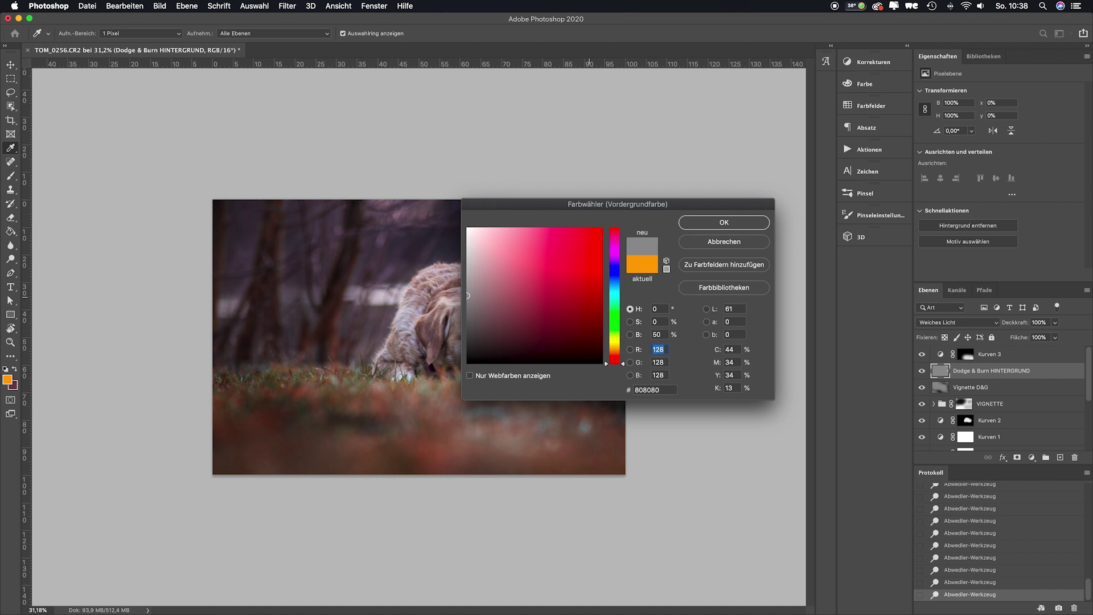
{"action": "left_click", "coordinate": [484, 240]}
{"action": "left_click", "coordinate": [722, 222]}
{"action": "key", "text": "b"}
{"action": "left_click_drag", "start_coordinate": [559, 307], "coordinate": [572, 328]}
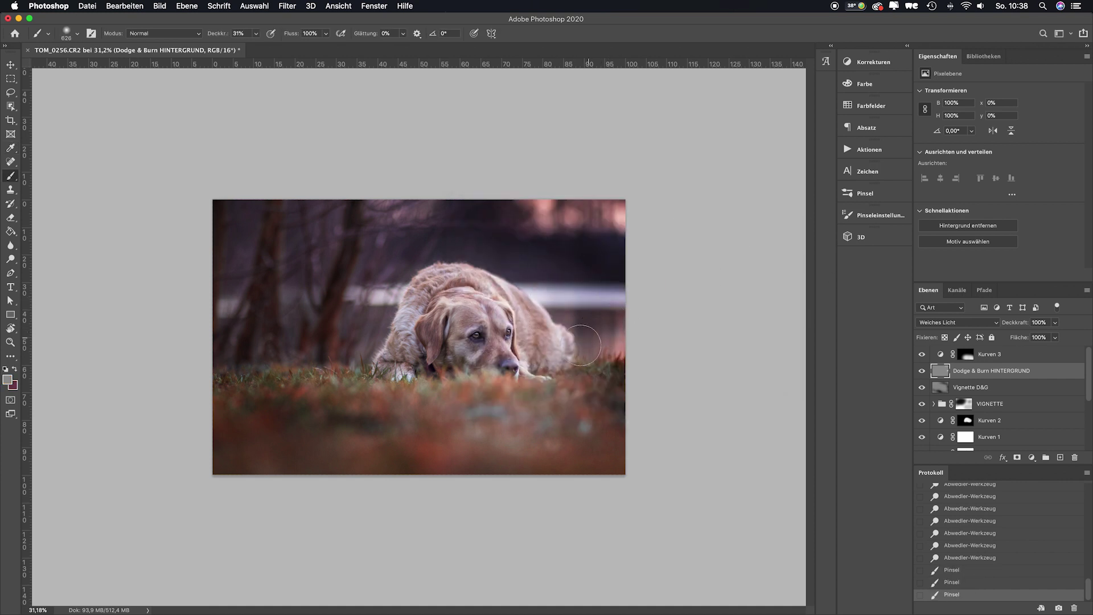
Dodge the background beside the dog and toggle the layer to compare.
{"action": "left_click", "coordinate": [11, 260]}
{"action": "left_click_drag", "start_coordinate": [403, 228], "coordinate": [352, 291]}
{"action": "left_click_drag", "start_coordinate": [584, 323], "coordinate": [627, 351]}
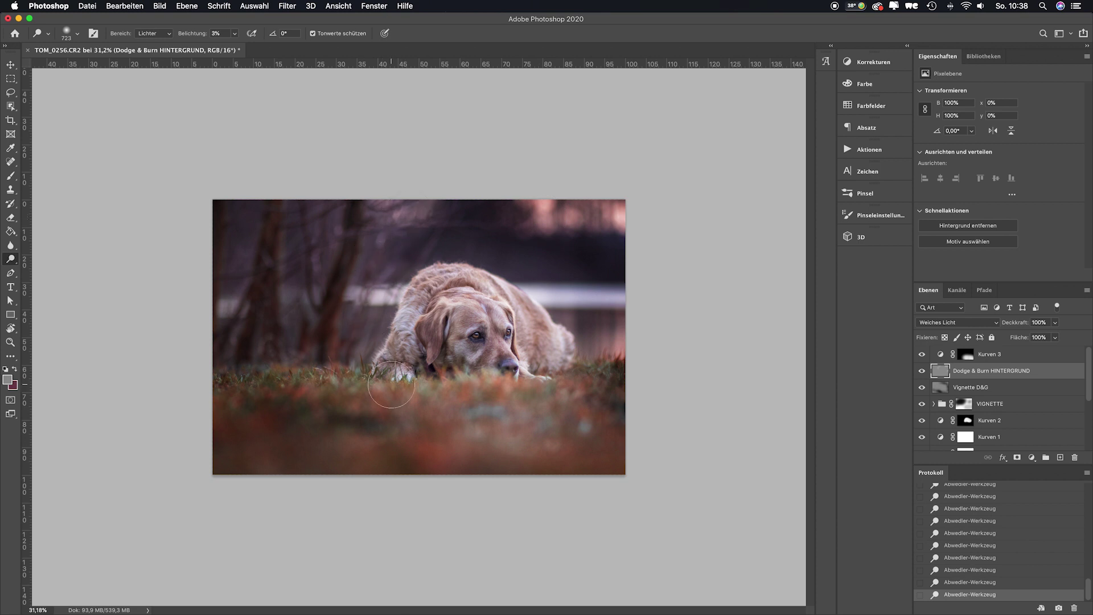
{"action": "left_click", "coordinate": [922, 371]}
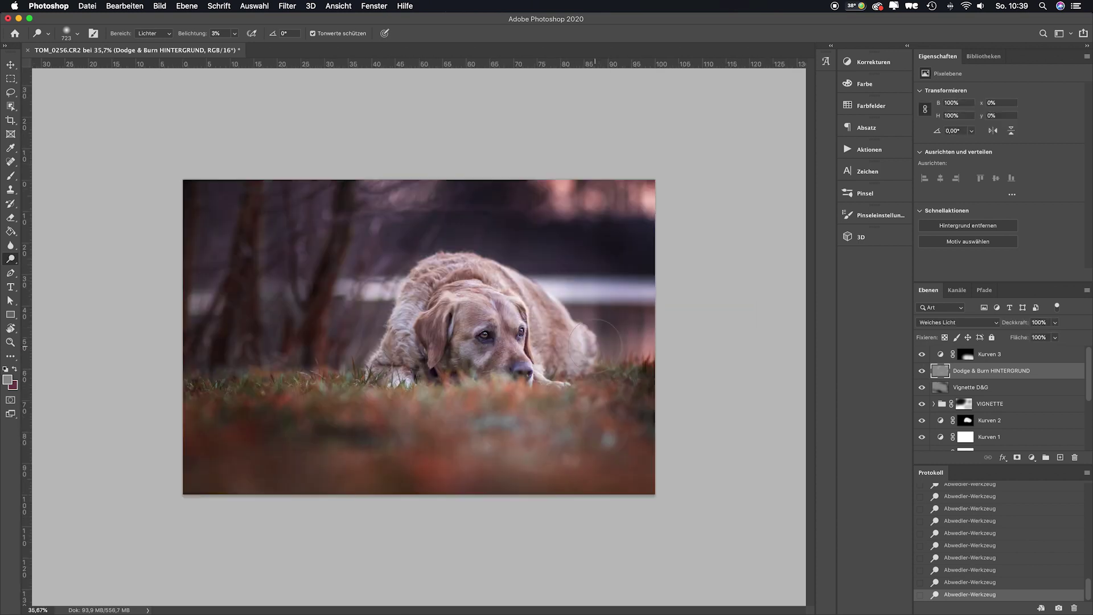
Compare the edit with the original and add a new empty layer, Ebene 2.
{"action": "scroll", "coordinate": [934, 410], "scroll_direction": "down", "scroll_amount": 5}
{"action": "left_click", "coordinate": [922, 441], "text": "alt"}
{"action": "left_click", "coordinate": [922, 442], "text": "alt"}
{"action": "scroll", "coordinate": [982, 389], "scroll_direction": "up", "scroll_amount": 5}
{"action": "left_click", "coordinate": [1029, 419]}
{"action": "left_click", "coordinate": [1061, 458]}
Paint one huge soft white brush dab at the photo centre.
{"action": "key", "text": "i"}
{"action": "left_click", "coordinate": [7, 379]}
{"action": "left_click", "coordinate": [724, 222]}
{"action": "key", "text": "b"}
{"action": "left_click_drag", "start_coordinate": [561, 262], "coordinate": [592, 258]}
{"action": "left_click", "coordinate": [563, 265]}
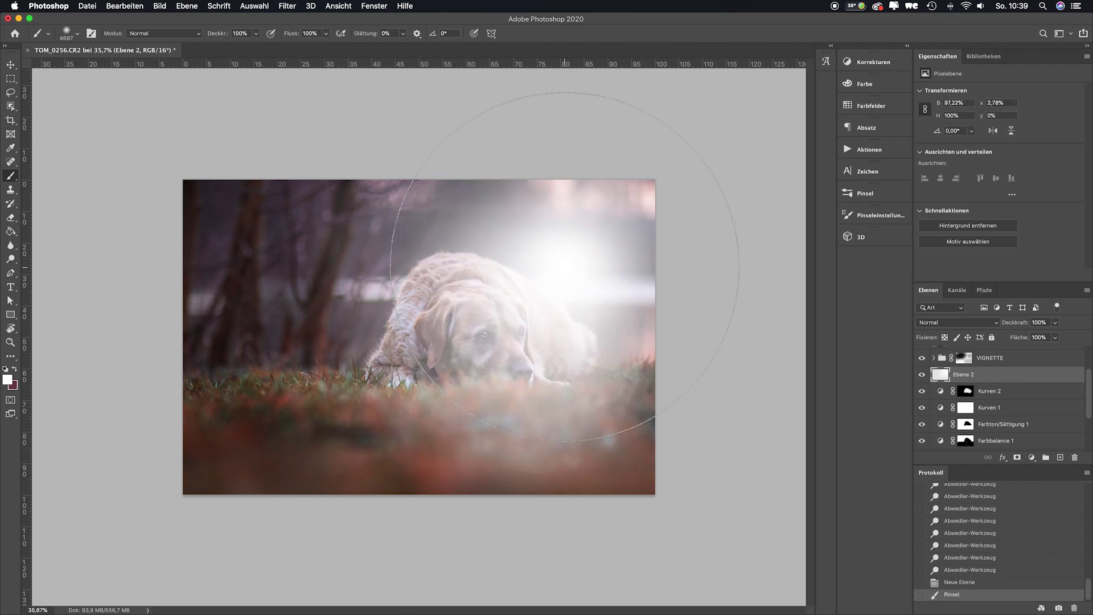
Free Transform the white glow toward the upper right, enlarged to about 115%.
{"action": "left_click", "coordinate": [11, 65]}
{"action": "left_click_drag", "start_coordinate": [535, 368], "coordinate": [620, 219]}
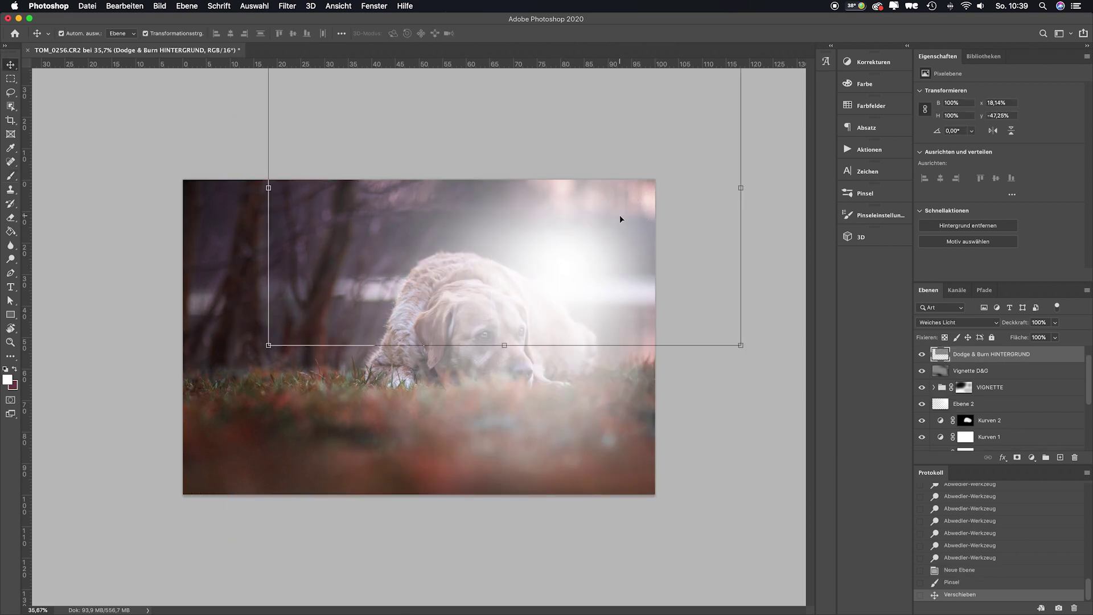
{"action": "left_click", "coordinate": [968, 581]}
{"action": "left_click_drag", "start_coordinate": [567, 268], "coordinate": [597, 227]}
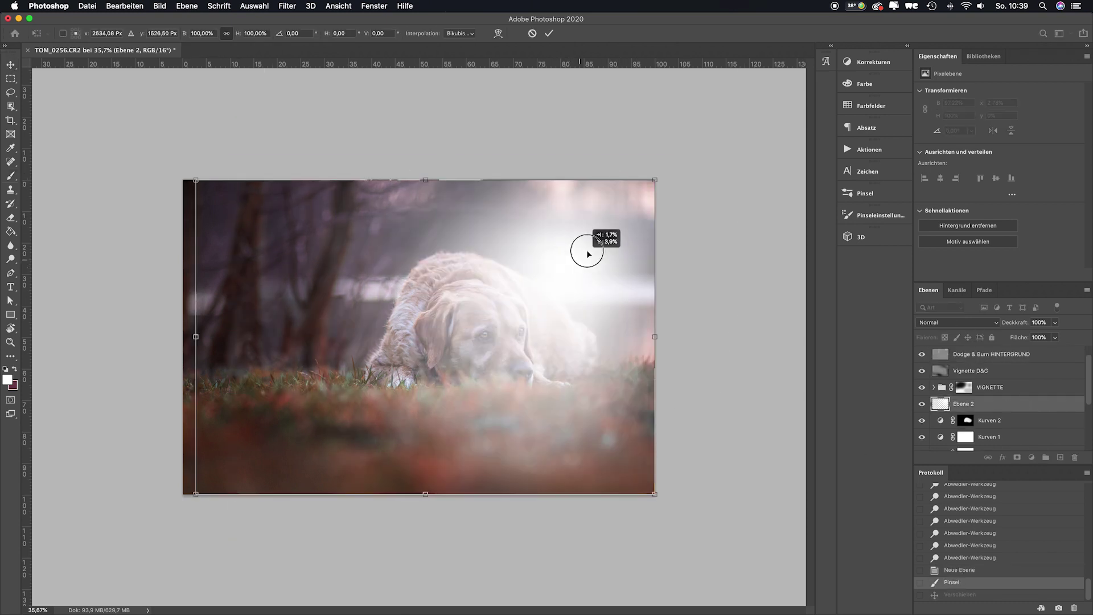
{"action": "left_click_drag", "start_coordinate": [227, 491], "coordinate": [159, 506]}
{"action": "key", "text": "Return"}
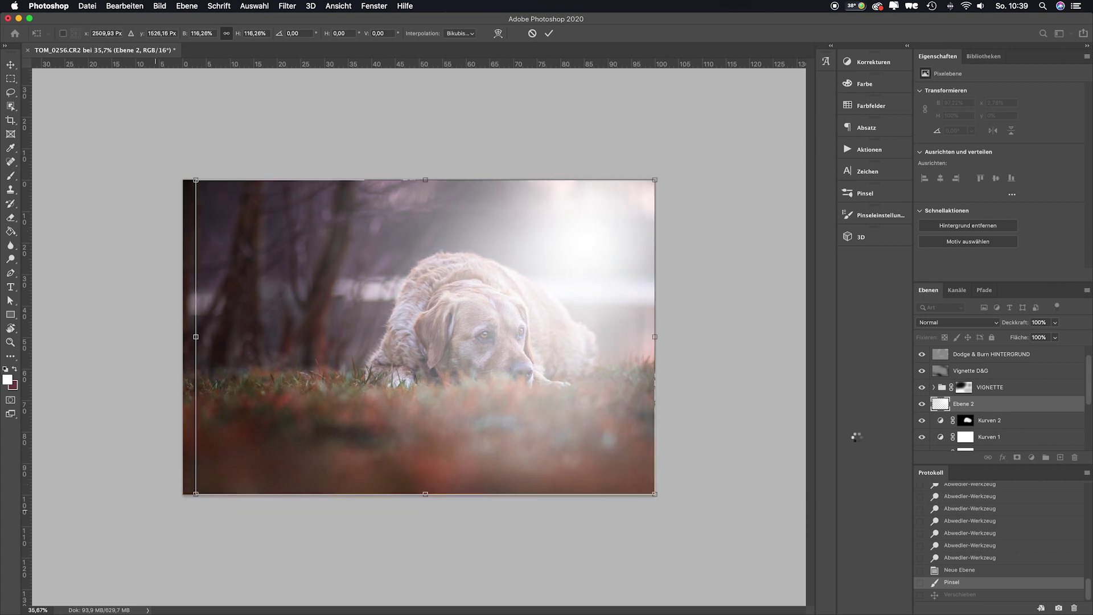
Copy the dog-shaped mask from Selektive Farbkorrektur 1 onto Ebene 2.
{"action": "left_click", "coordinate": [1017, 457]}
{"action": "scroll", "coordinate": [1002, 410], "scroll_direction": "down", "scroll_amount": 3}
{"action": "left_click", "coordinate": [980, 424]}
{"action": "left_click_drag", "start_coordinate": [966, 423], "coordinate": [966, 359]}
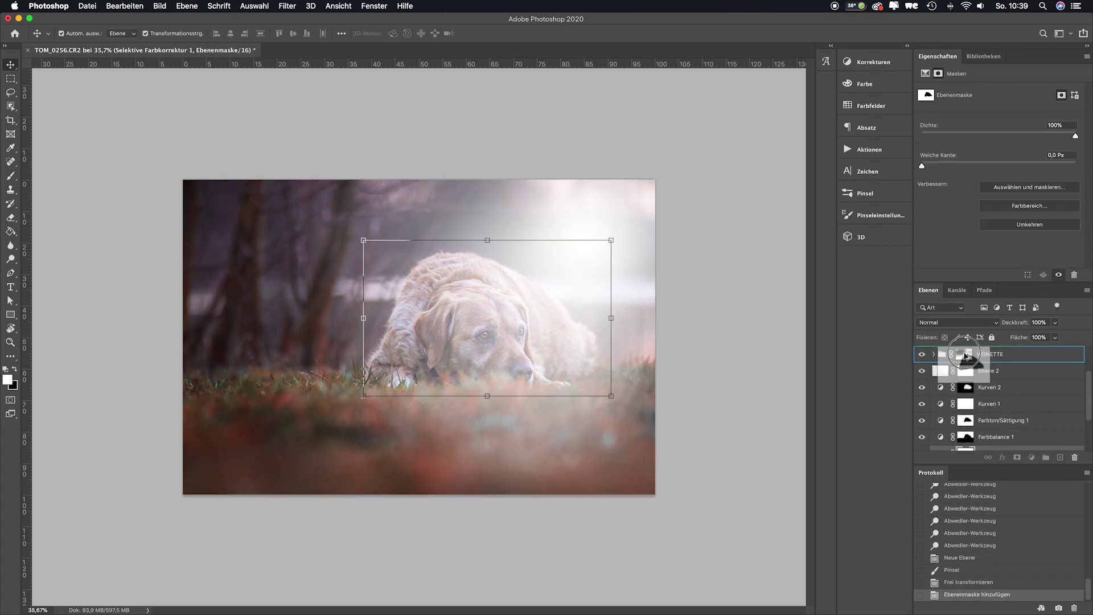
Set Ebene 2's blend mode to Weiches Licht.
{"action": "key", "text": "b"}
{"action": "key", "text": "x"}
{"action": "scroll", "coordinate": [979, 398], "scroll_direction": "up", "scroll_amount": 2}
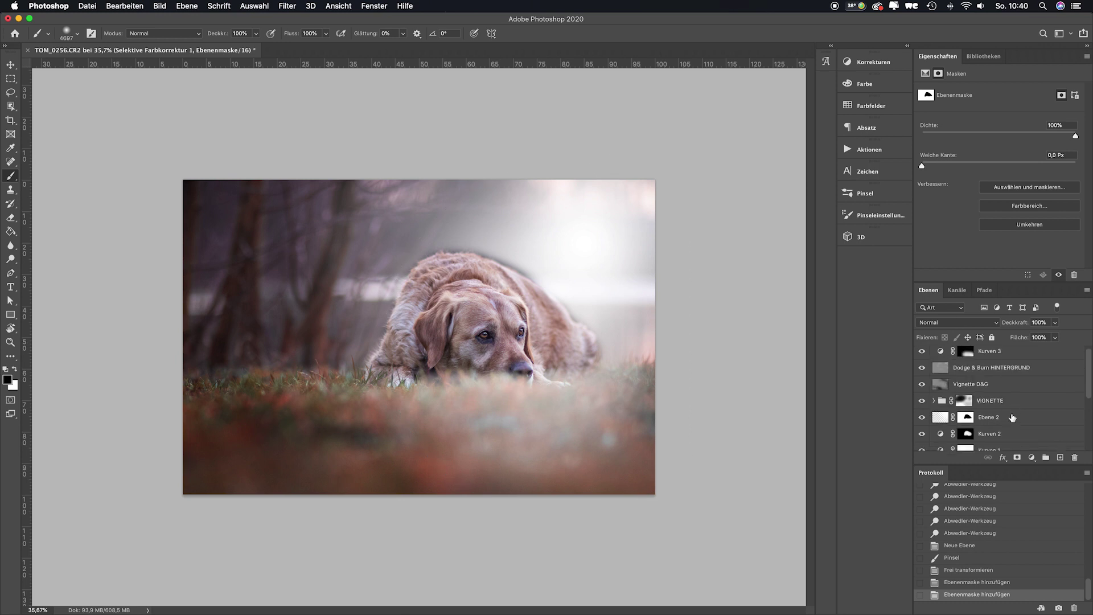
{"action": "left_click", "coordinate": [991, 416]}
{"action": "left_click", "coordinate": [956, 322]}
{"action": "left_click", "coordinate": [956, 443]}
Refine the glow mask with black brushes (1055 and 1465 px) to keep it off the dog.
{"action": "left_click_drag", "start_coordinate": [392, 318], "coordinate": [341, 318]}
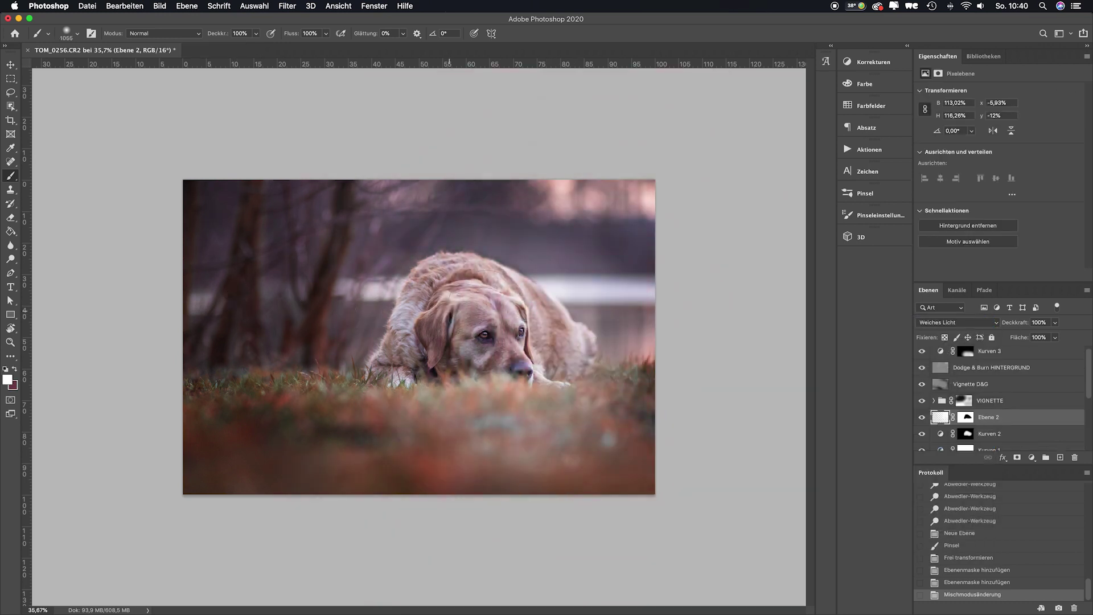
{"action": "left_click", "coordinate": [975, 420]}
{"action": "left_click", "coordinate": [556, 244]}
{"action": "left_click", "coordinate": [488, 218]}
{"action": "left_click", "coordinate": [619, 309]}
{"action": "left_click", "coordinate": [609, 301]}
{"action": "key", "text": "x"}
{"action": "left_click_drag", "start_coordinate": [472, 330], "coordinate": [524, 307]}
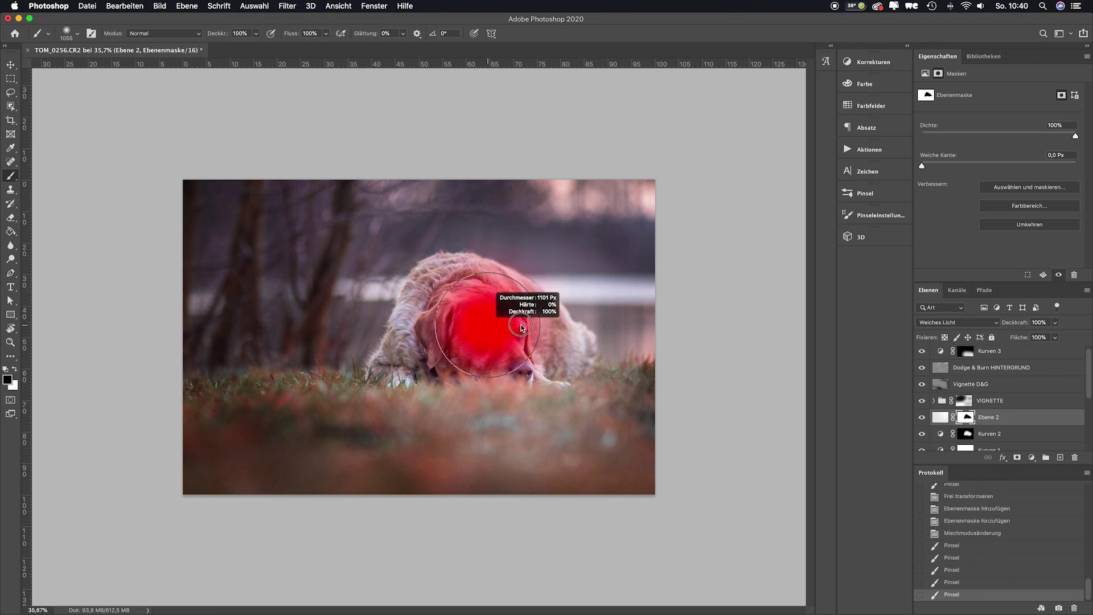
{"action": "left_click", "coordinate": [471, 310]}
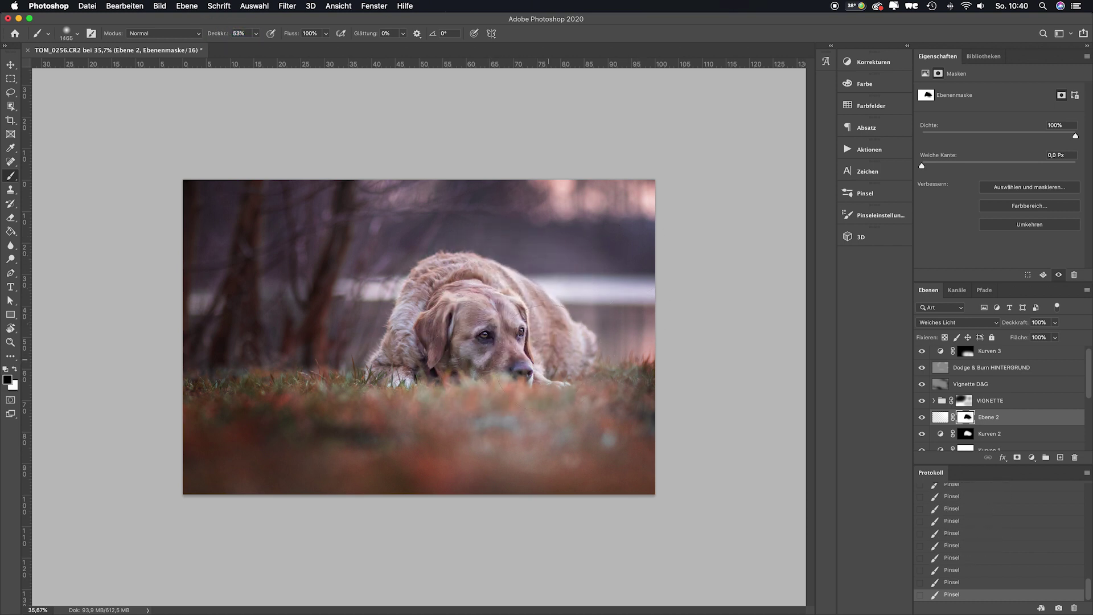
{"action": "left_click", "coordinate": [924, 418]}
{"action": "left_click", "coordinate": [922, 418]}
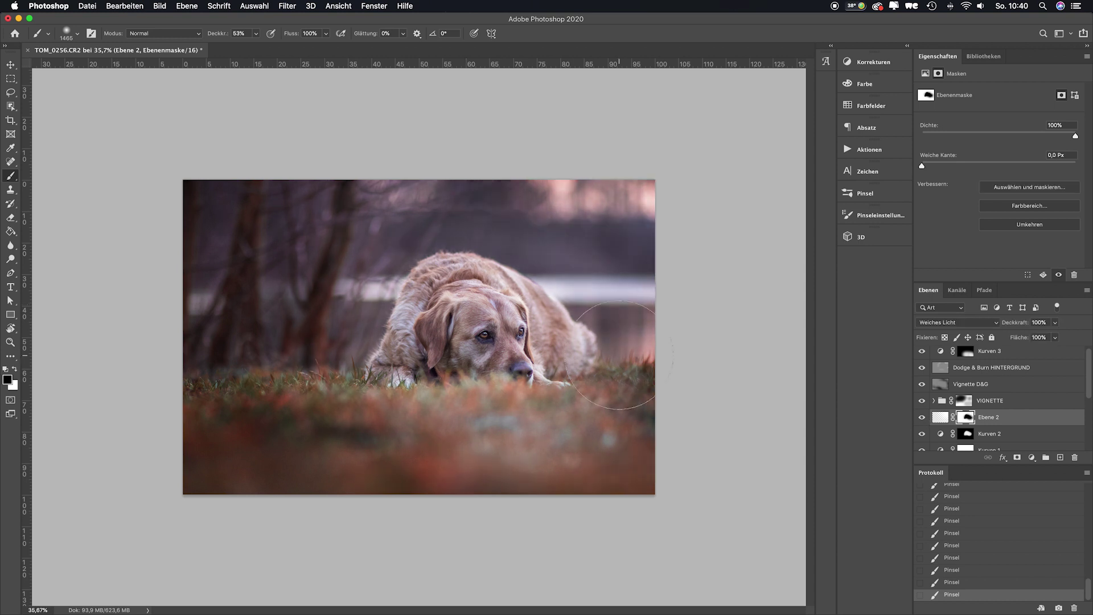
{"action": "scroll", "coordinate": [1009, 385], "scroll_direction": "down", "scroll_amount": 5}
Compare the full edit with the original and briefly toggle the vignette.
{"action": "left_click", "coordinate": [923, 442], "text": "alt"}
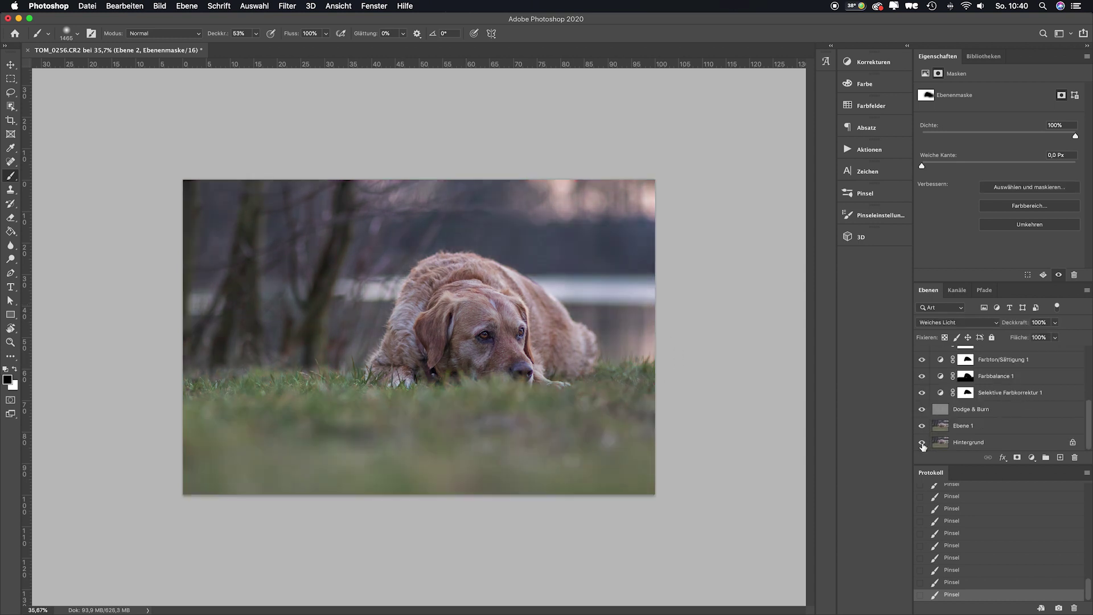
{"action": "left_click", "coordinate": [923, 443], "text": "alt"}
{"action": "left_click", "coordinate": [922, 443], "text": "alt"}
{"action": "scroll", "coordinate": [985, 424], "scroll_direction": "up", "scroll_amount": 5}
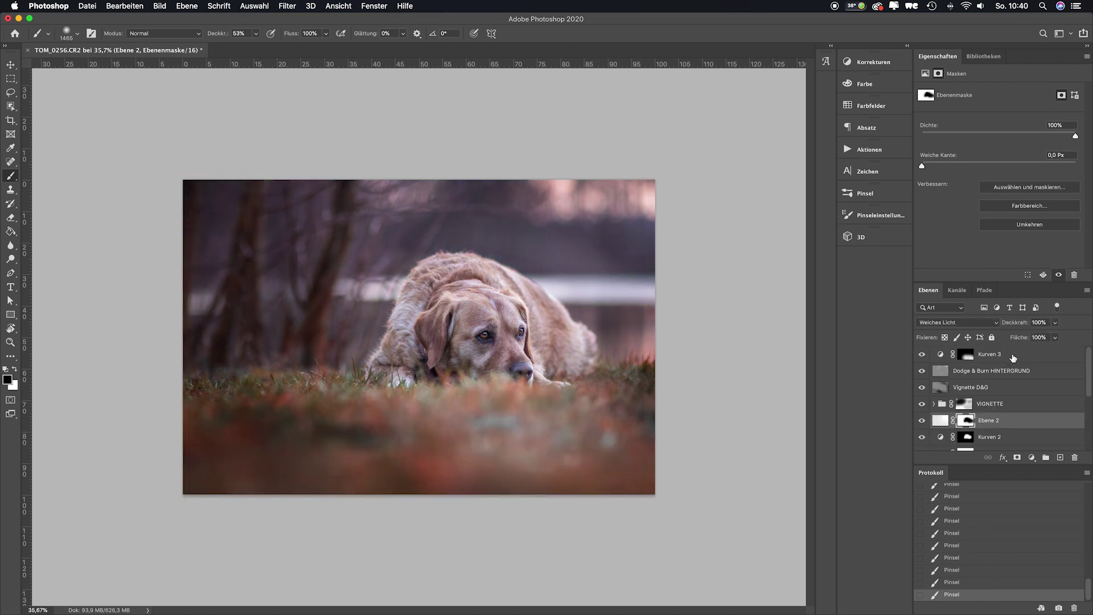
{"action": "left_click", "coordinate": [1013, 355]}
{"action": "left_click", "coordinate": [923, 405]}
{"action": "left_click", "coordinate": [923, 404]}
Burn a background patch darker on Dodge & Burn HINTERGRUND, then show the RETUSCHE actions.
{"action": "left_click", "coordinate": [1009, 372]}
{"action": "right_click", "coordinate": [11, 259]}
{"action": "left_click", "coordinate": [51, 270]}
{"action": "left_click_drag", "start_coordinate": [636, 245], "coordinate": [572, 195]}
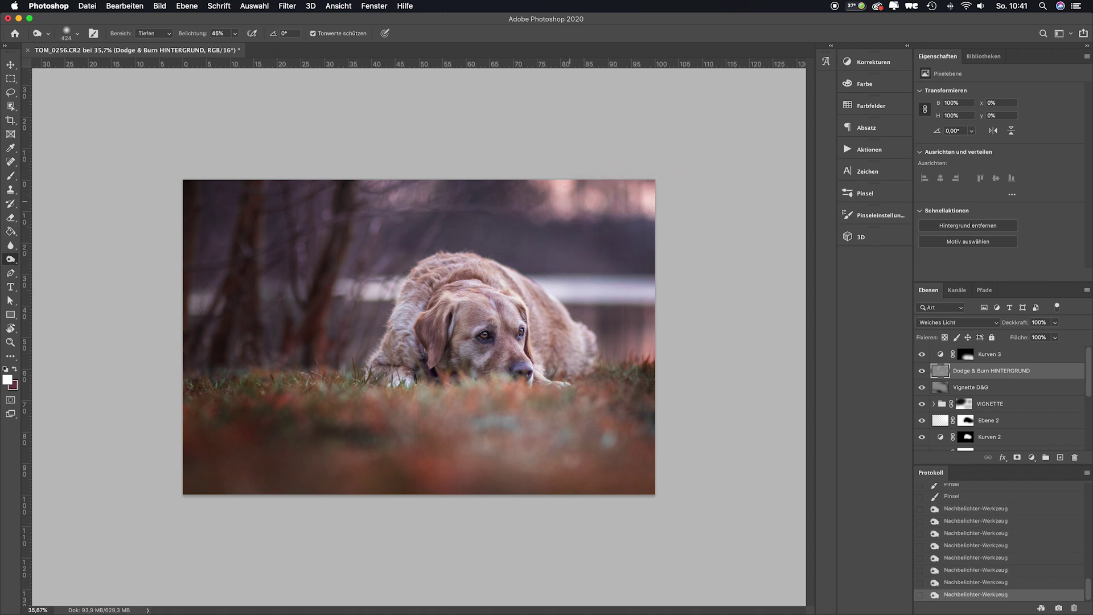
{"action": "left_click", "coordinate": [1025, 354]}
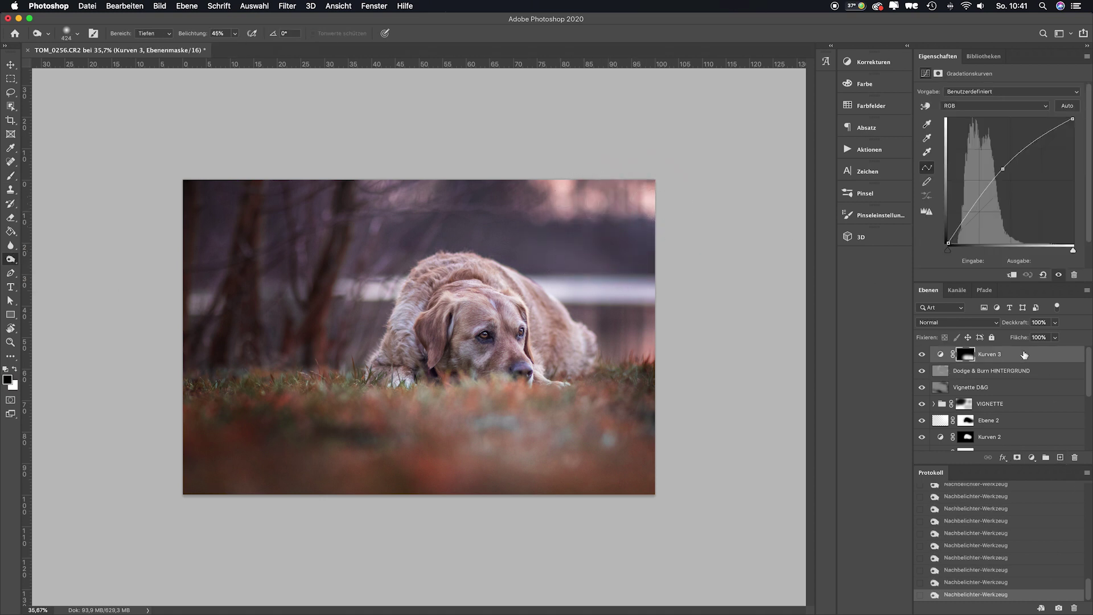
{"action": "left_click", "coordinate": [869, 150]}
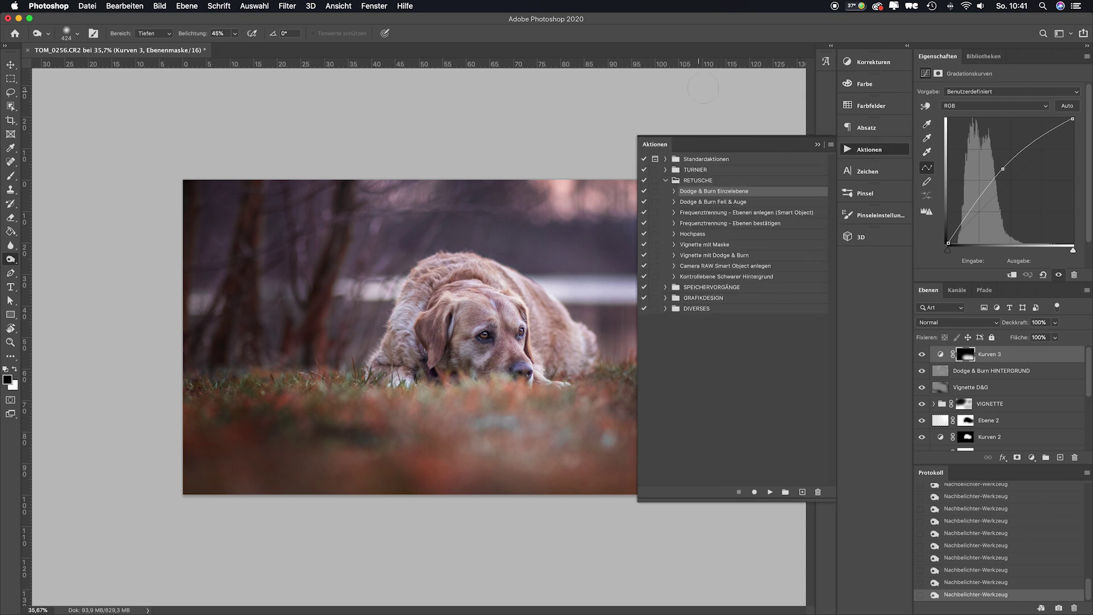
Run the Hochpass action to add a Hochpass Schärfe overlay layer and lower its opacity.
{"action": "left_click", "coordinate": [706, 234]}
{"action": "key", "text": "F2"}
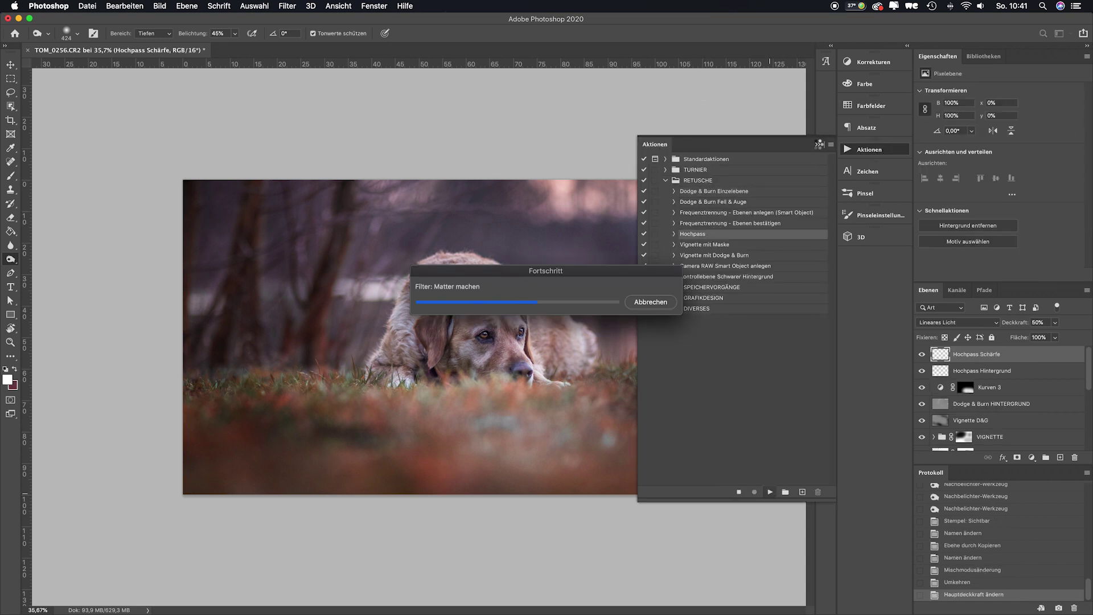
{"action": "left_click", "coordinate": [921, 357]}
{"action": "left_click", "coordinate": [922, 357]}
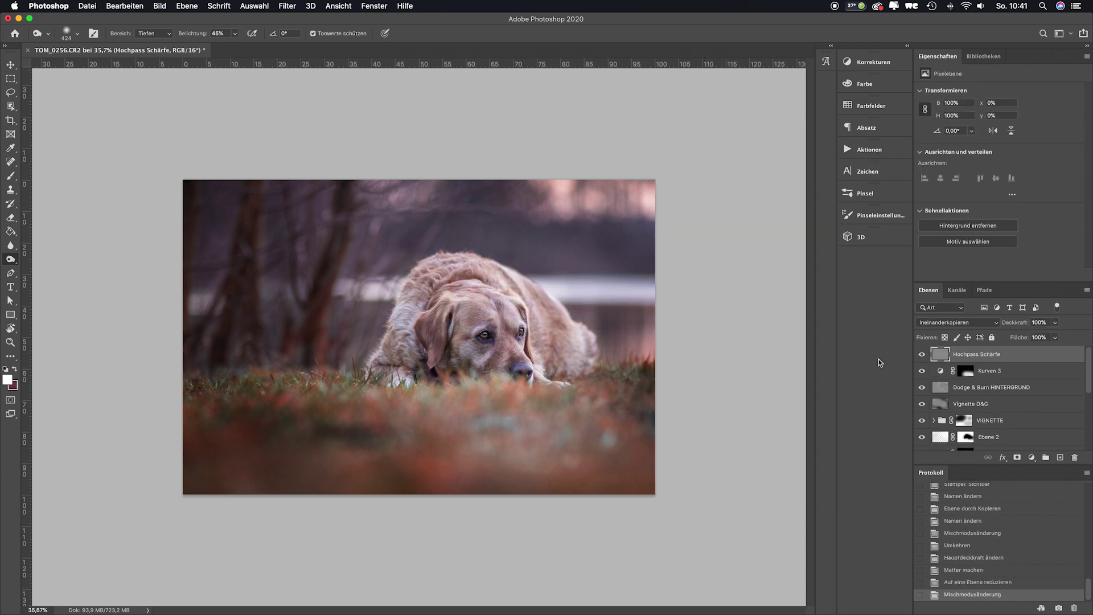
{"action": "key", "text": "super+plus"}
{"action": "left_click", "coordinate": [925, 357]}
{"action": "left_click", "coordinate": [1037, 322]}
{"action": "type", "text": "68"}
{"action": "key", "text": "Return"}
Place the TH logo from the Libraries panel in the photo's bottom-left corner.
{"action": "key", "text": "super+minus"}
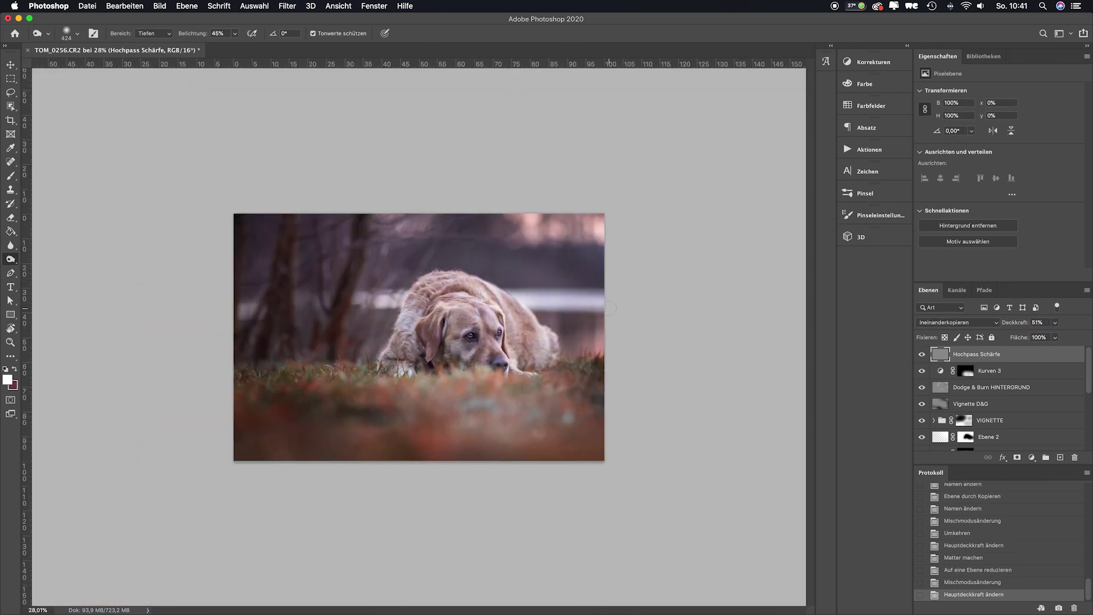
{"action": "scroll", "coordinate": [967, 410], "scroll_direction": "down", "scroll_amount": 5}
{"action": "left_click", "coordinate": [921, 442], "text": "alt"}
{"action": "left_click", "coordinate": [922, 442], "text": "alt"}
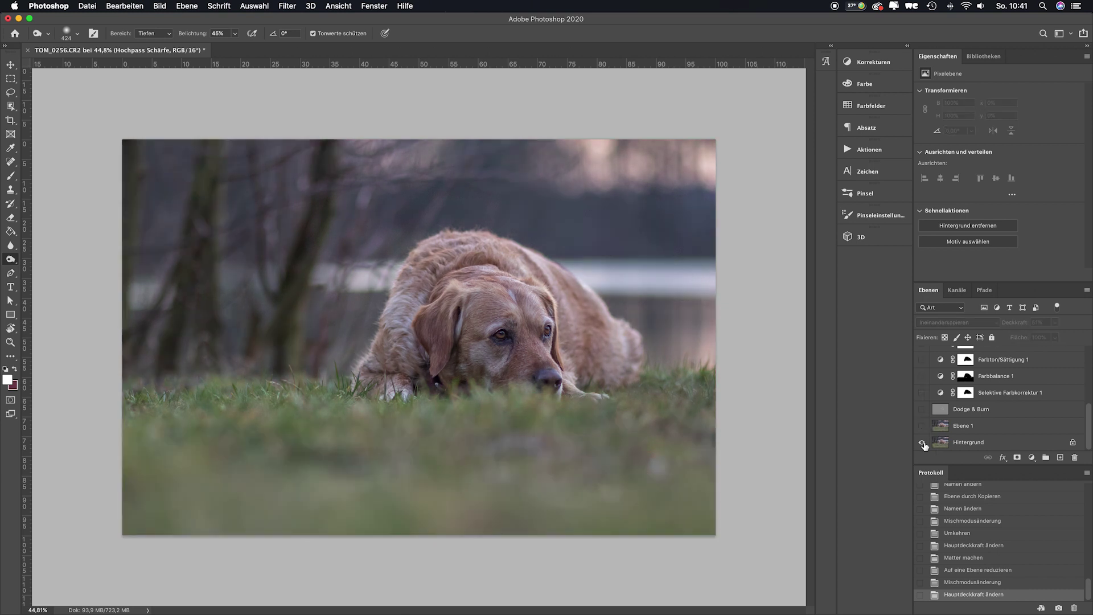
{"action": "left_click", "coordinate": [922, 442], "text": "alt"}
{"action": "scroll", "coordinate": [967, 410], "scroll_direction": "up", "scroll_amount": 5}
{"action": "left_click", "coordinate": [983, 55]}
{"action": "mouse_move", "coordinate": [945, 199]}
{"action": "left_mouse_down"}
{"action": "mouse_move", "coordinate": [310, 402]}
{"action": "mouse_move", "coordinate": [154, 511]}
{"action": "left_mouse_up"}
{"action": "key", "text": "Return"}
{"action": "scroll", "coordinate": [981, 391], "scroll_direction": "down", "scroll_amount": 5}
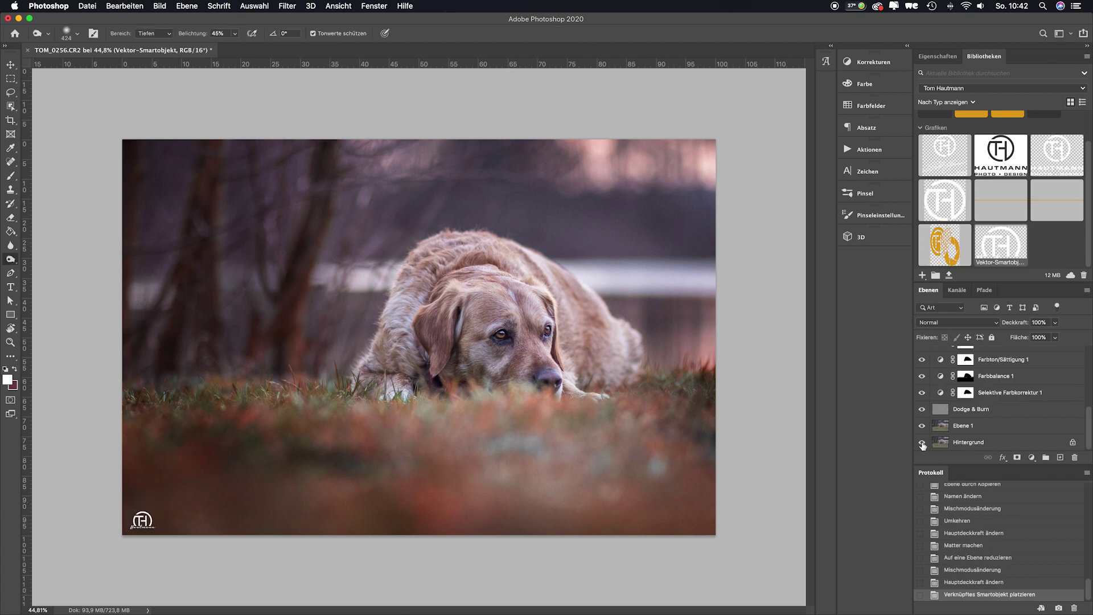
{"action": "left_click", "coordinate": [922, 443], "text": "alt"}
{"action": "left_click", "coordinate": [922, 442], "text": "alt"}
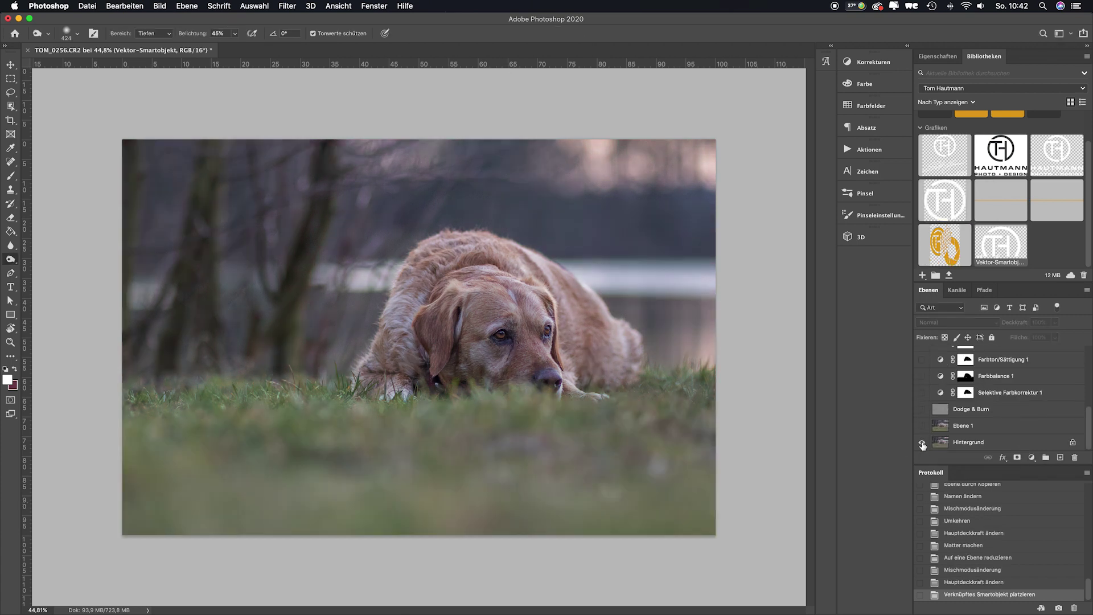